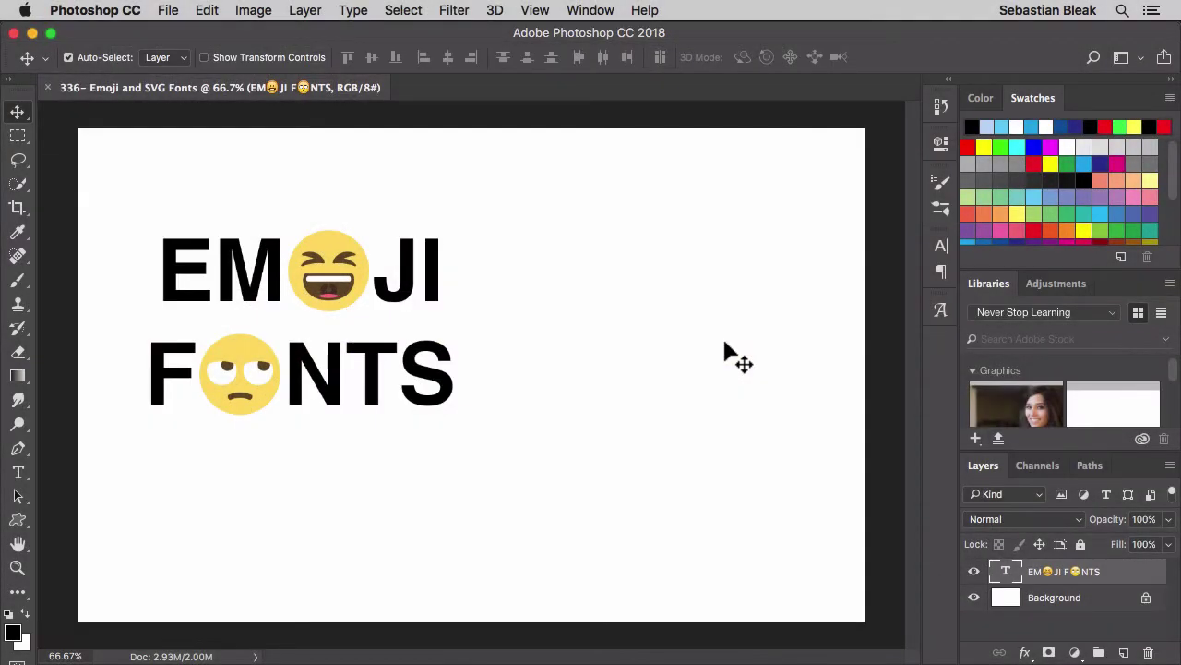
Zoom in on the FONTS emoji, return to 66.7%, and switch to the Type tool
{"action": "left_click_drag", "start_coordinate": [241, 370], "coordinate": [304, 351]}
{"action": "left_click_drag", "start_coordinate": [391, 282], "coordinate": [428, 366]}
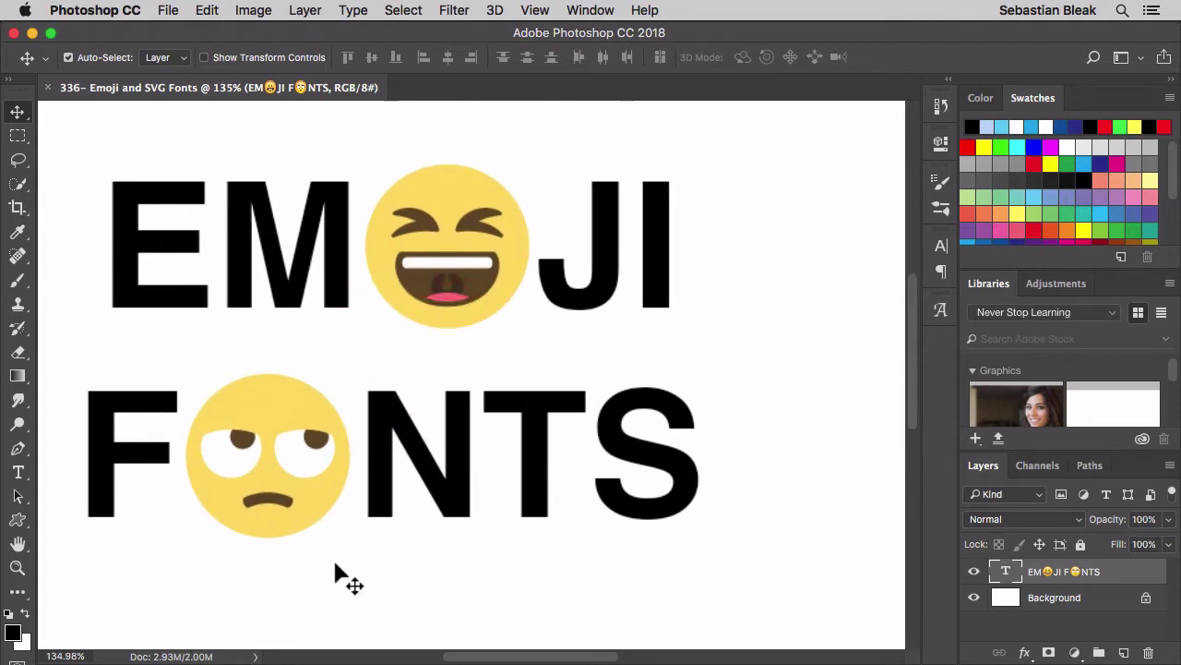
{"action": "key", "text": "super+minus"}
{"action": "key", "text": "super+minus"}
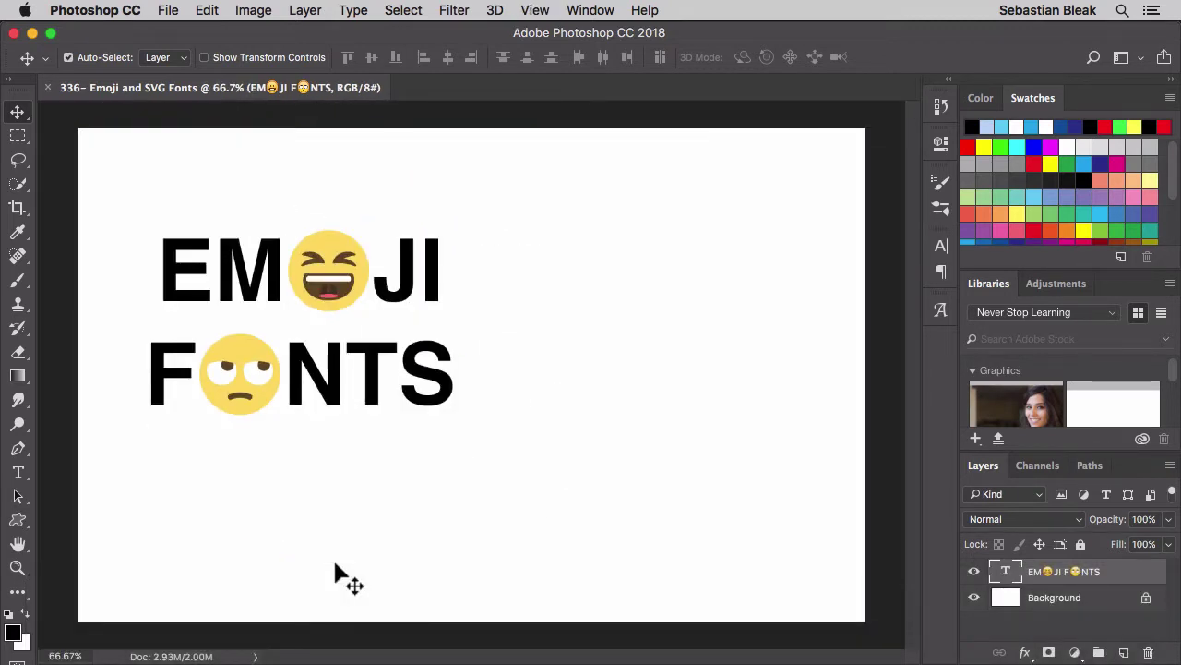
{"action": "key", "text": "t"}
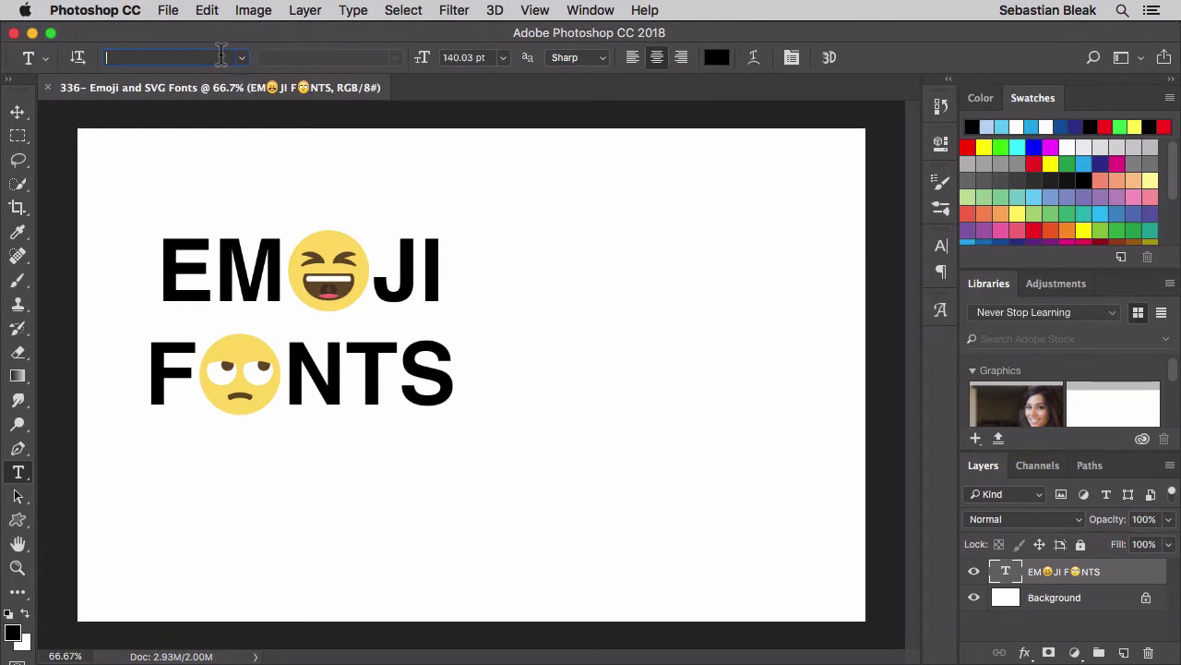
Search the font list for 'emoj' and apply EmojiOne Color to the EMOJI FONTS text
{"action": "type", "text": "emoj"}
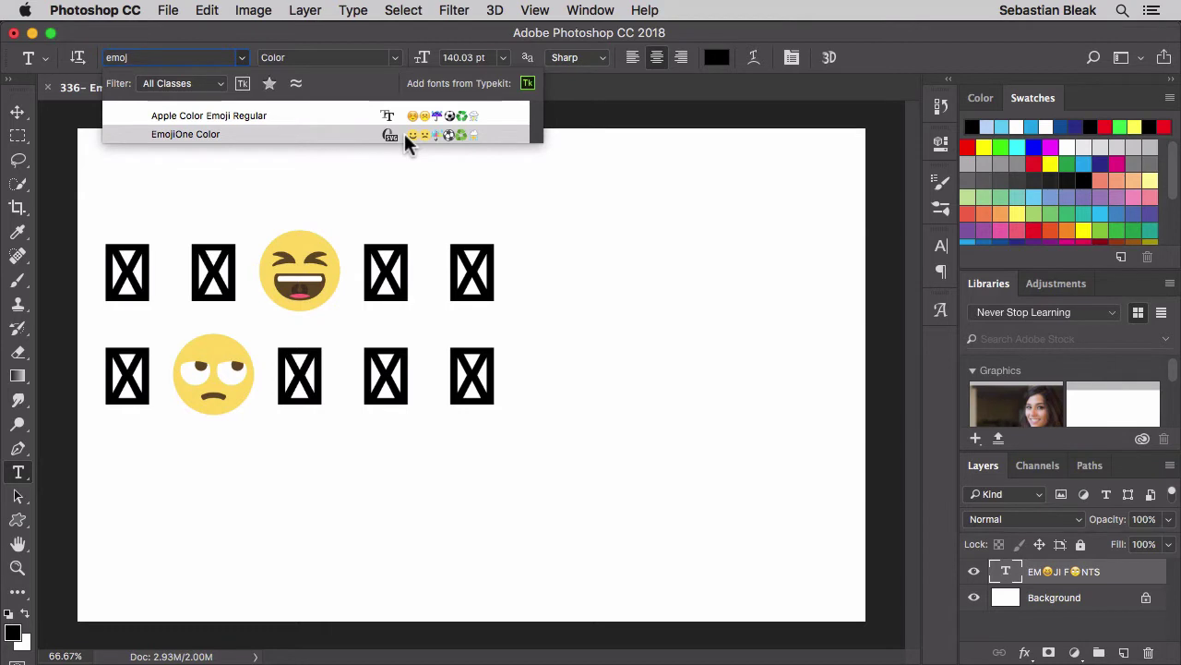
{"action": "left_click", "coordinate": [346, 135]}
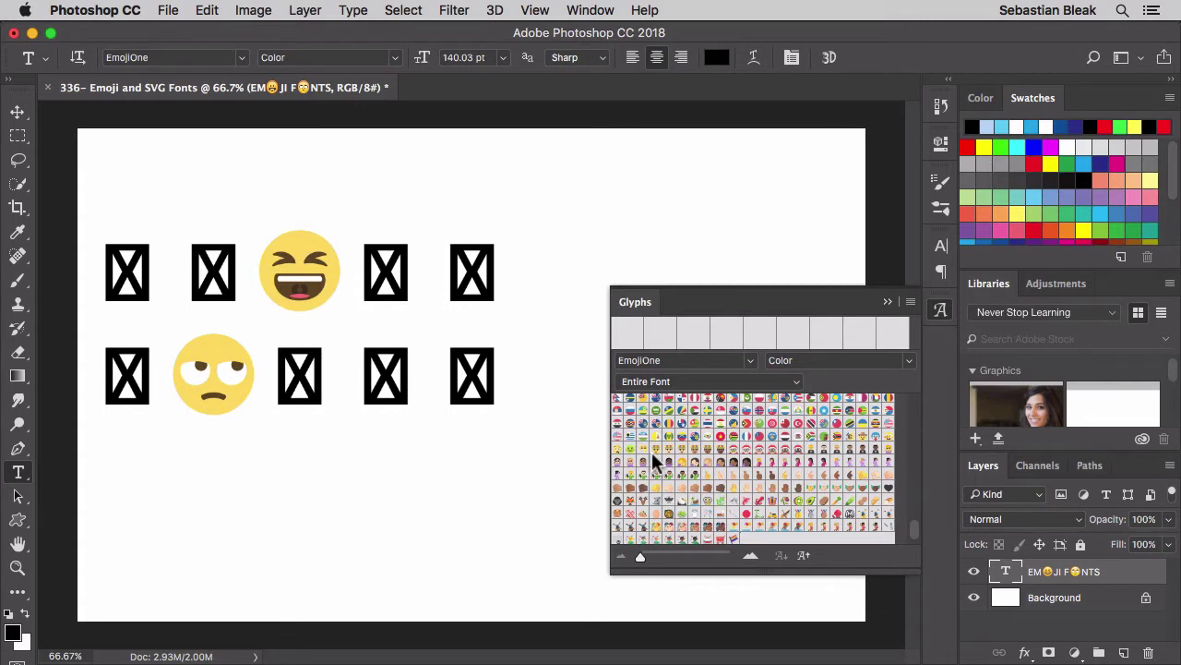
Show larger glyph previews, then collapse the Glyphs panel and reopen it from the Window menu
{"action": "left_click", "coordinate": [751, 556]}
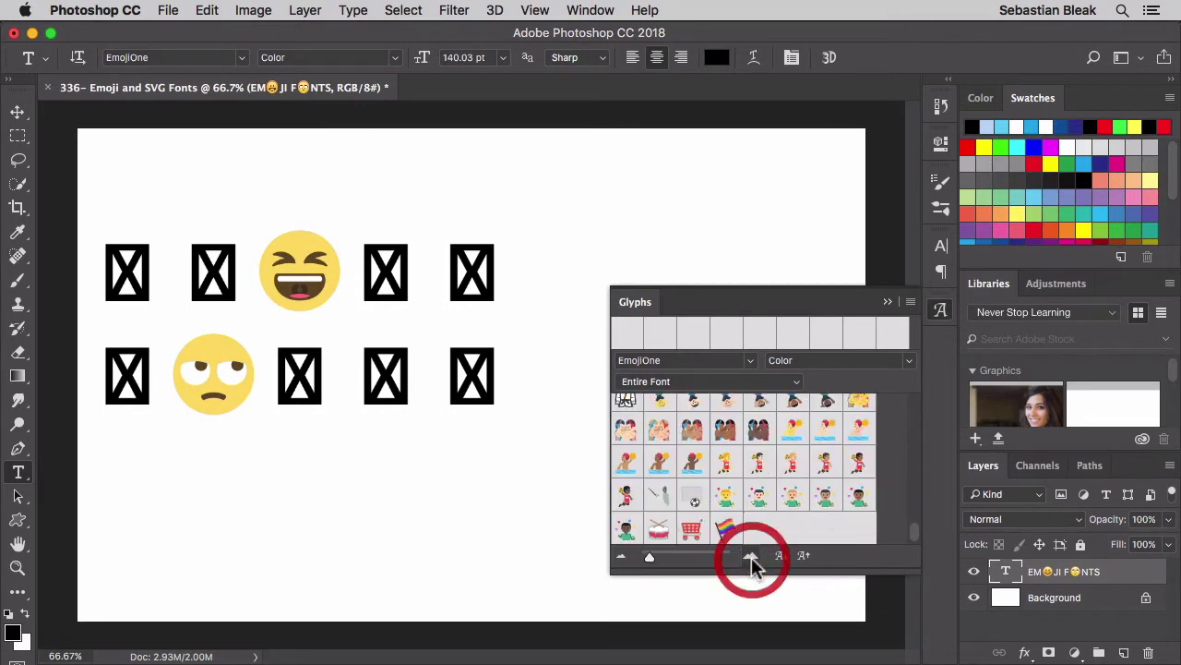
{"action": "left_click", "coordinate": [637, 301]}
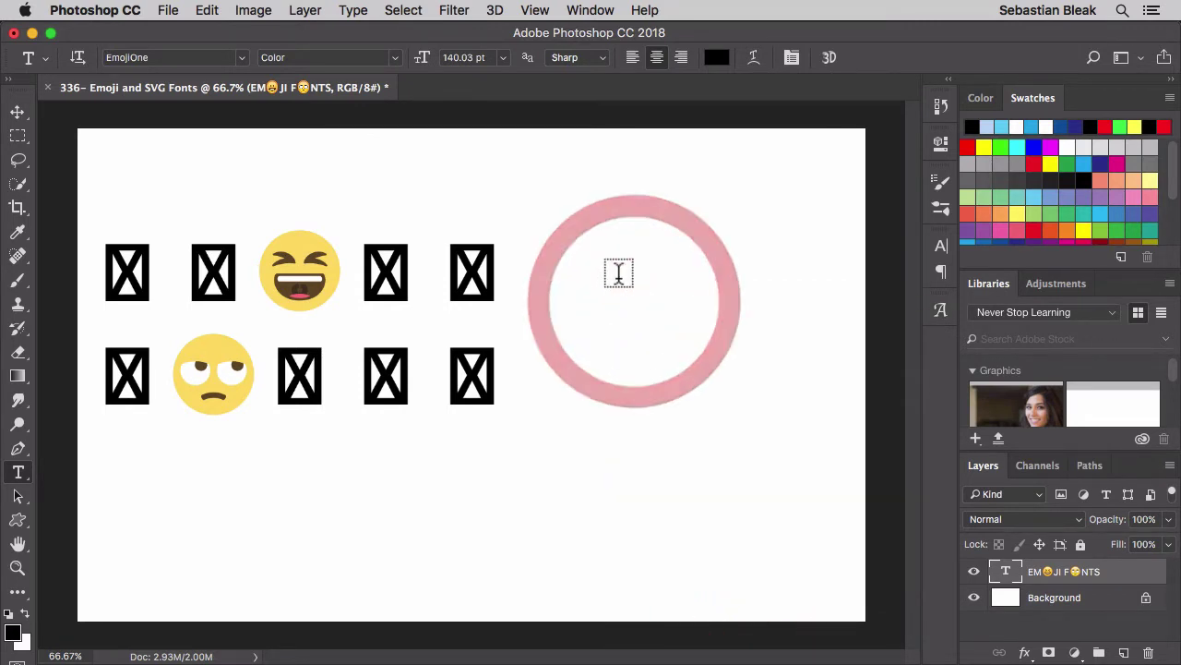
{"action": "left_click", "coordinate": [589, 11]}
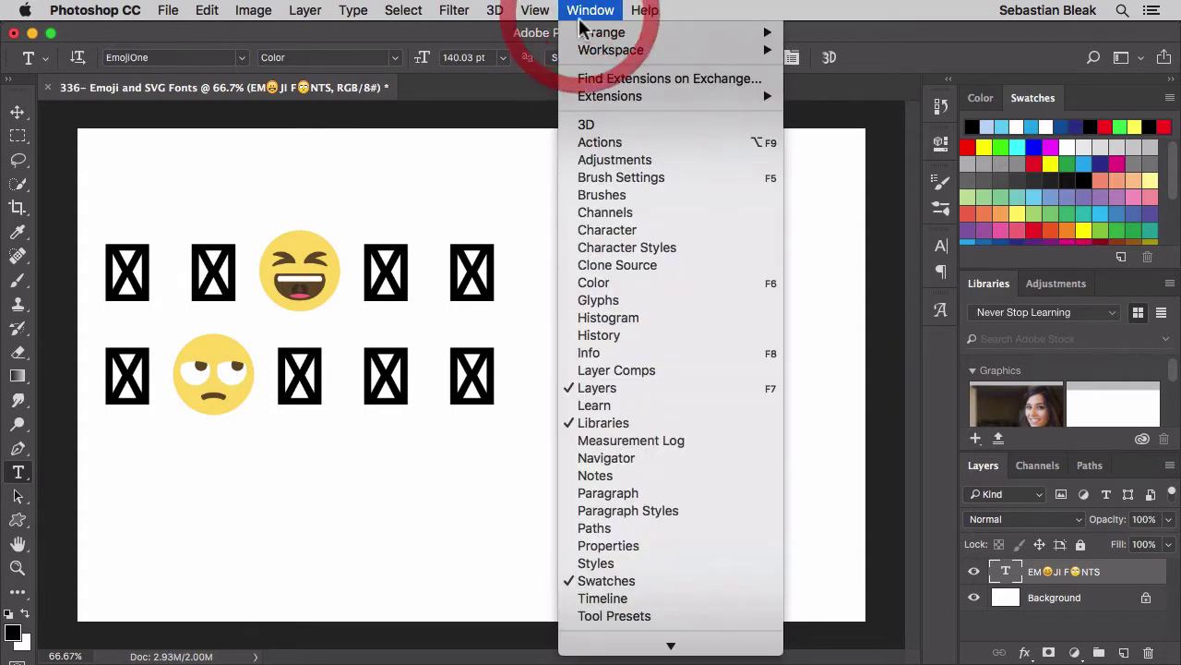
{"action": "left_click", "coordinate": [670, 303]}
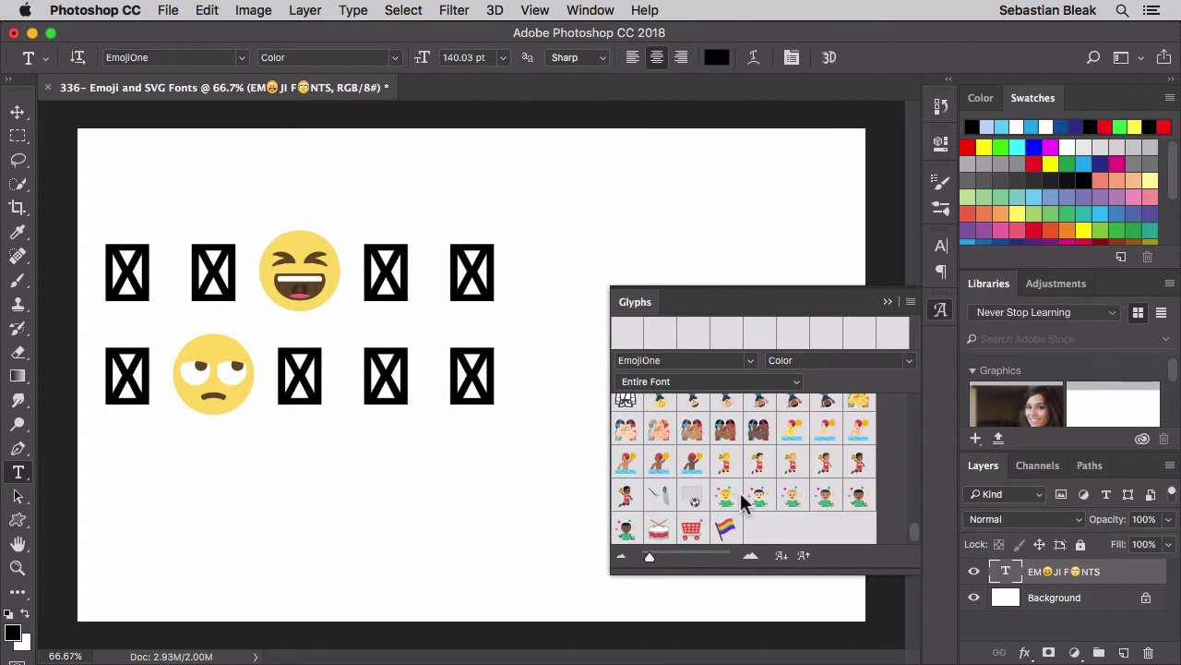
{"action": "scroll", "coordinate": [741, 492], "scroll_direction": "up", "scroll_amount": 15}
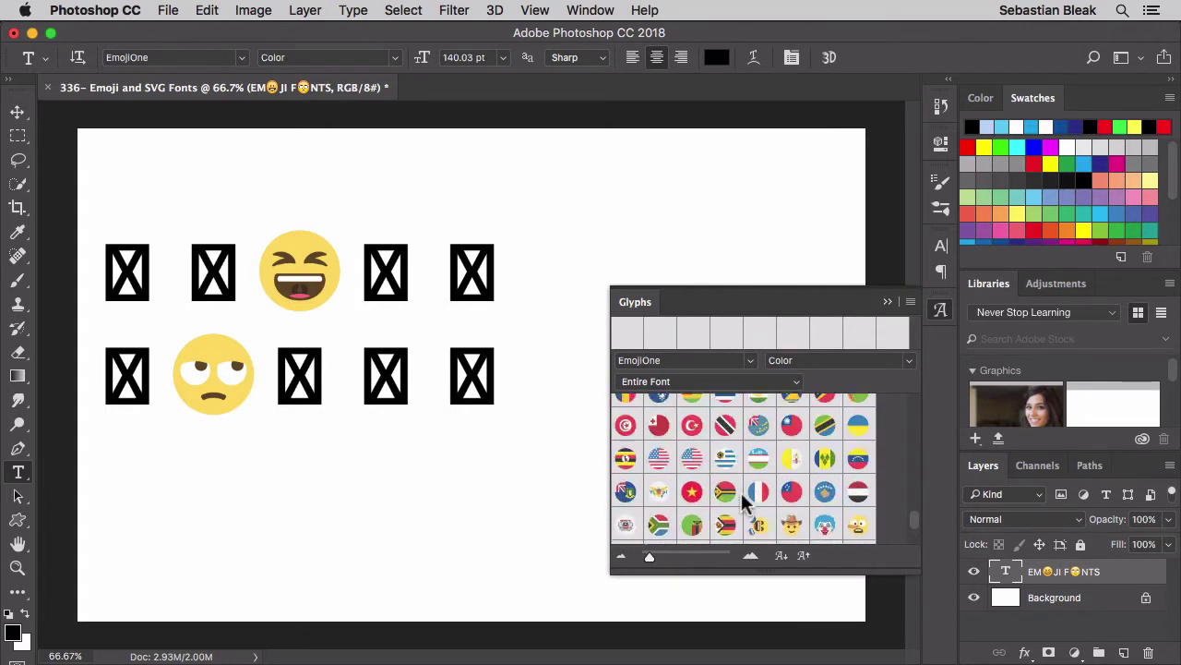
{"action": "scroll", "coordinate": [742, 492], "scroll_direction": "up", "scroll_amount": 10}
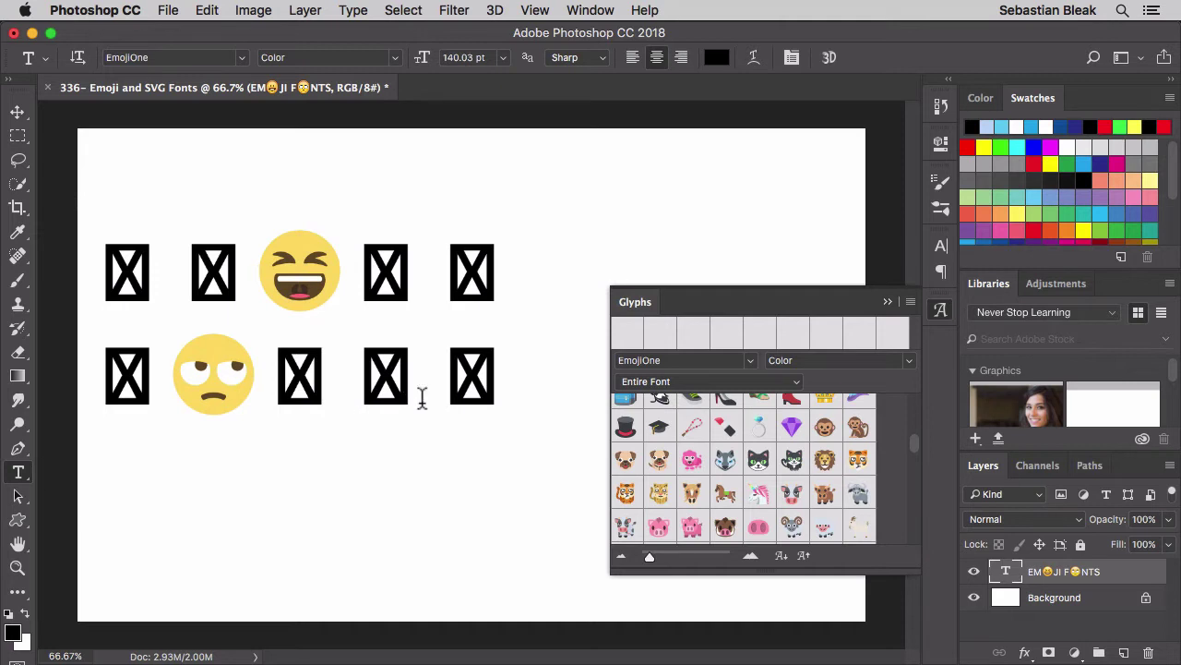
Start a new third line after the emoji text and bring the circled letter glyphs into view
{"action": "left_click", "coordinate": [487, 380]}
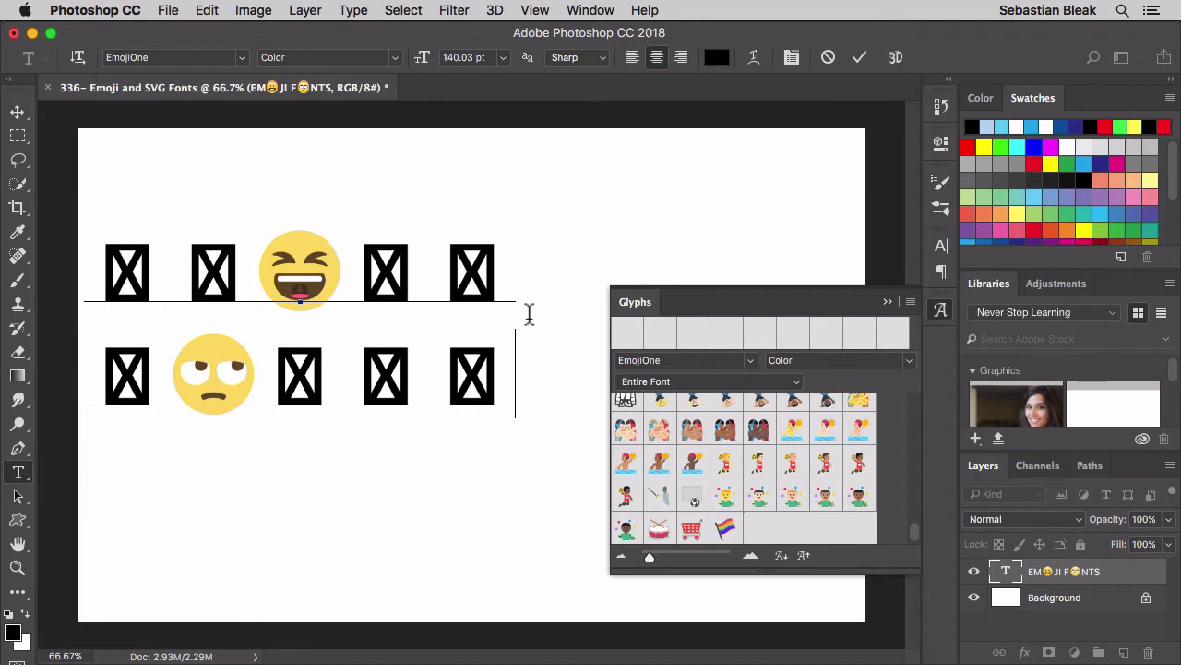
{"action": "key", "text": "Return"}
{"action": "scroll", "coordinate": [737, 449], "scroll_direction": "up", "scroll_amount": 10}
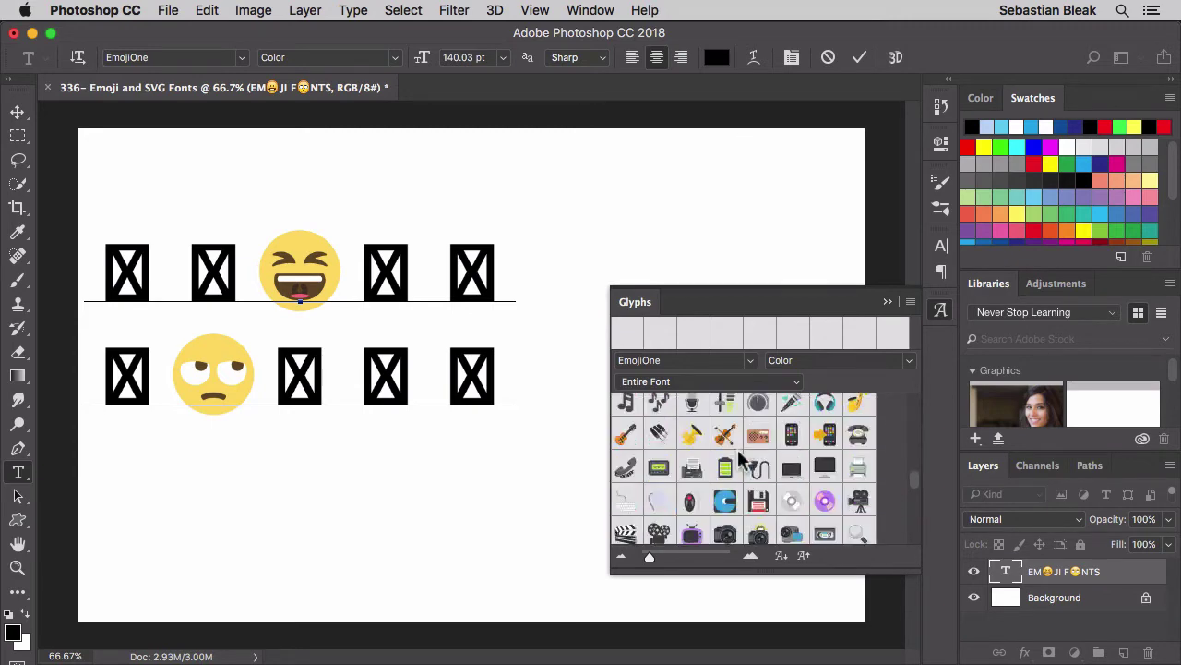
{"action": "left_click_drag", "start_coordinate": [914, 467], "coordinate": [910, 401]}
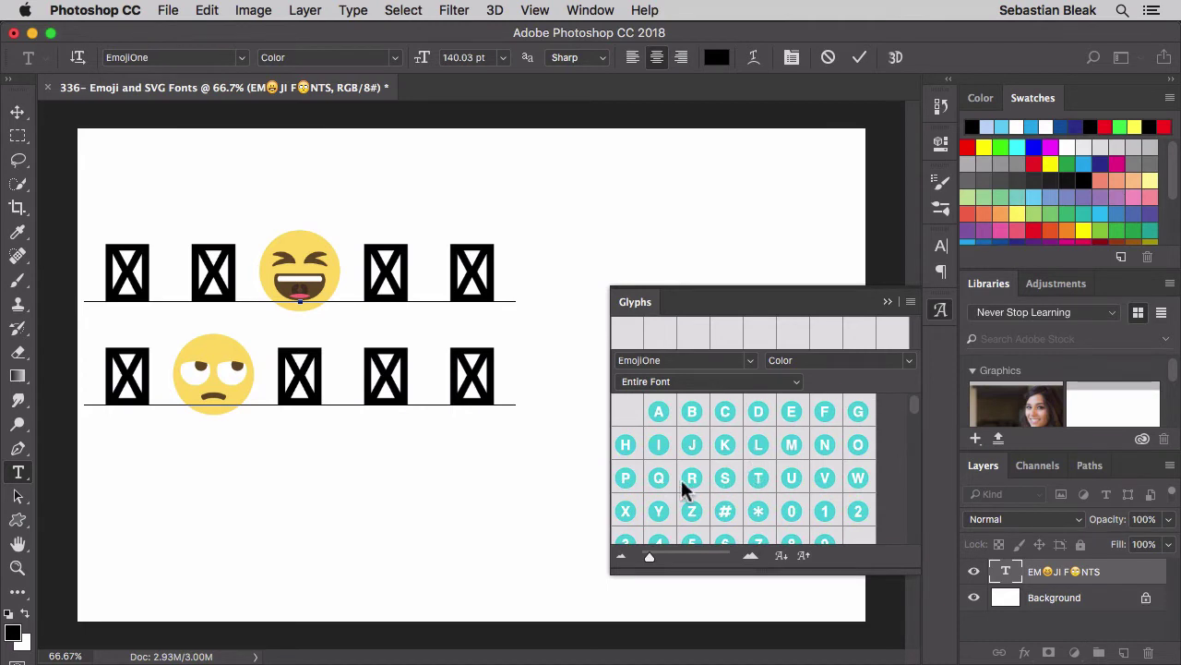
Insert circled A, B and C glyphs on the third line, then delete them
{"action": "double_click", "coordinate": [659, 412]}
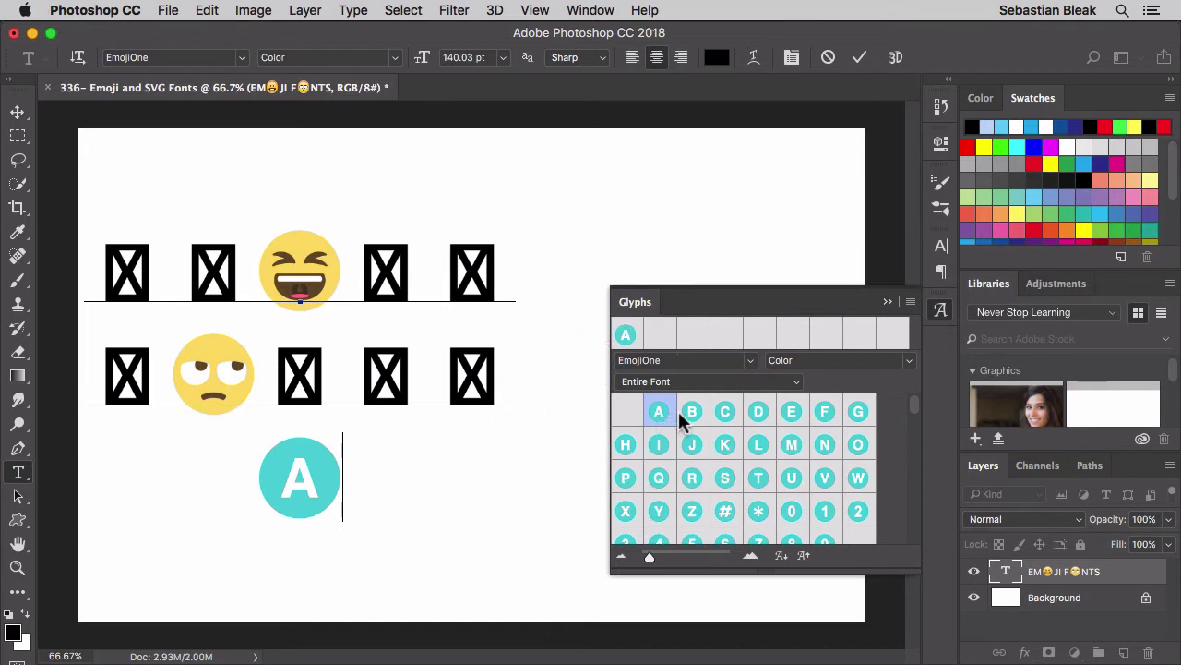
{"action": "double_click", "coordinate": [690, 411]}
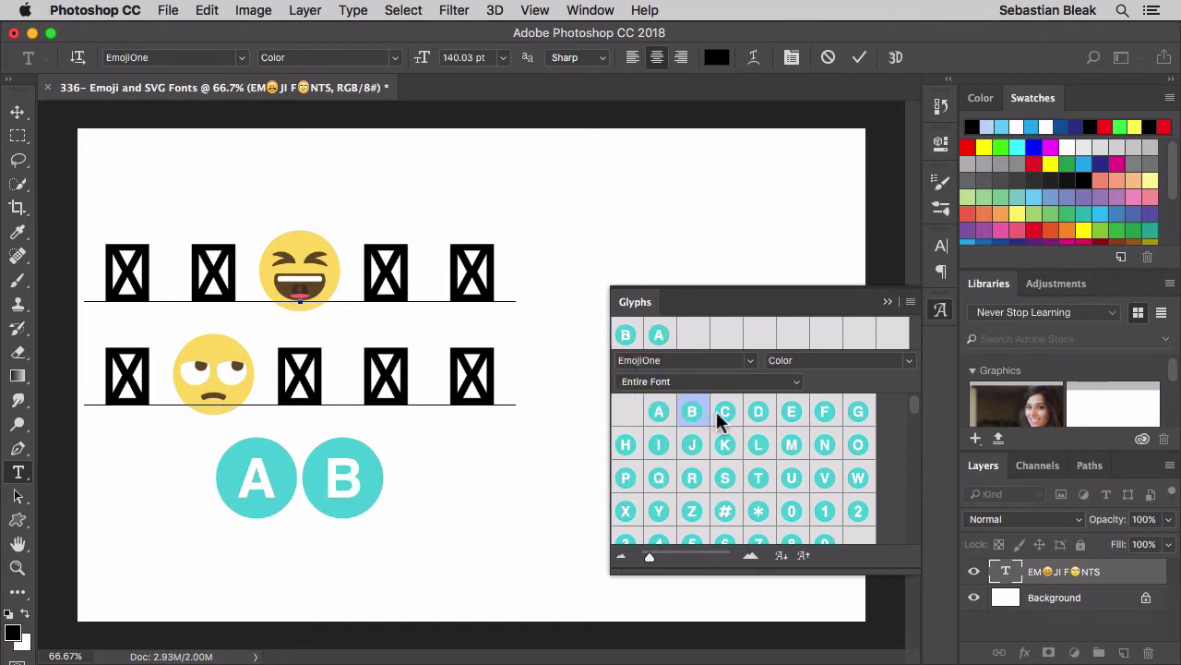
{"action": "double_click", "coordinate": [726, 413]}
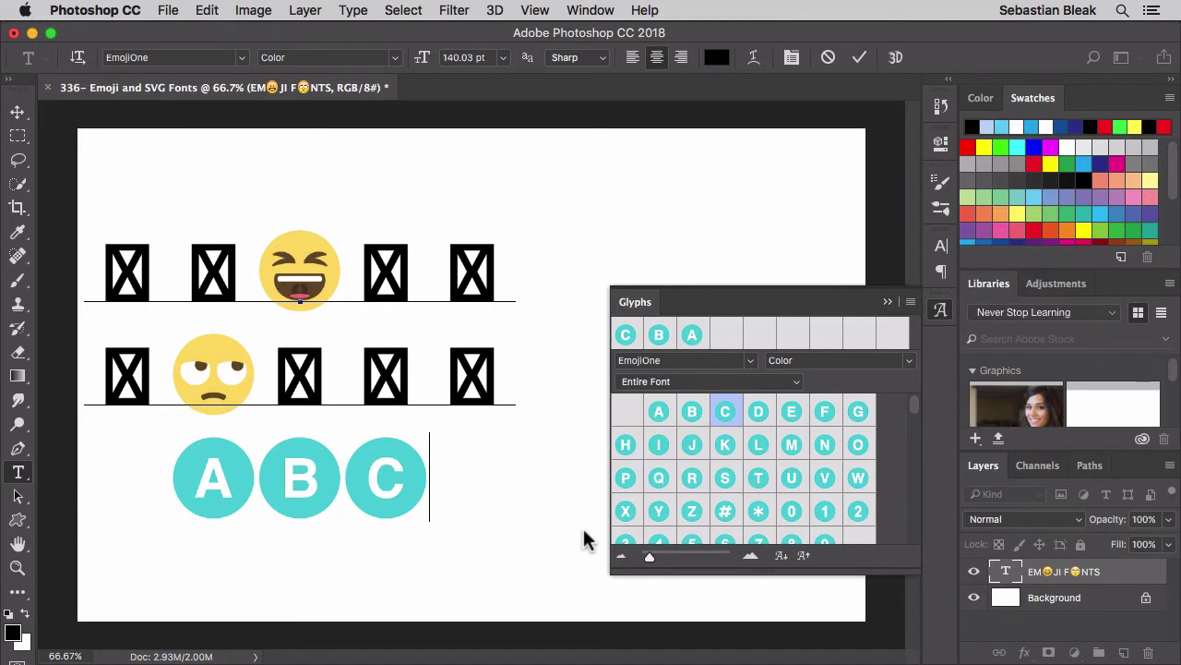
{"action": "key", "text": "BackSpace"}
{"action": "key", "text": "BackSpace"}
{"action": "key", "text": "BackSpace"}
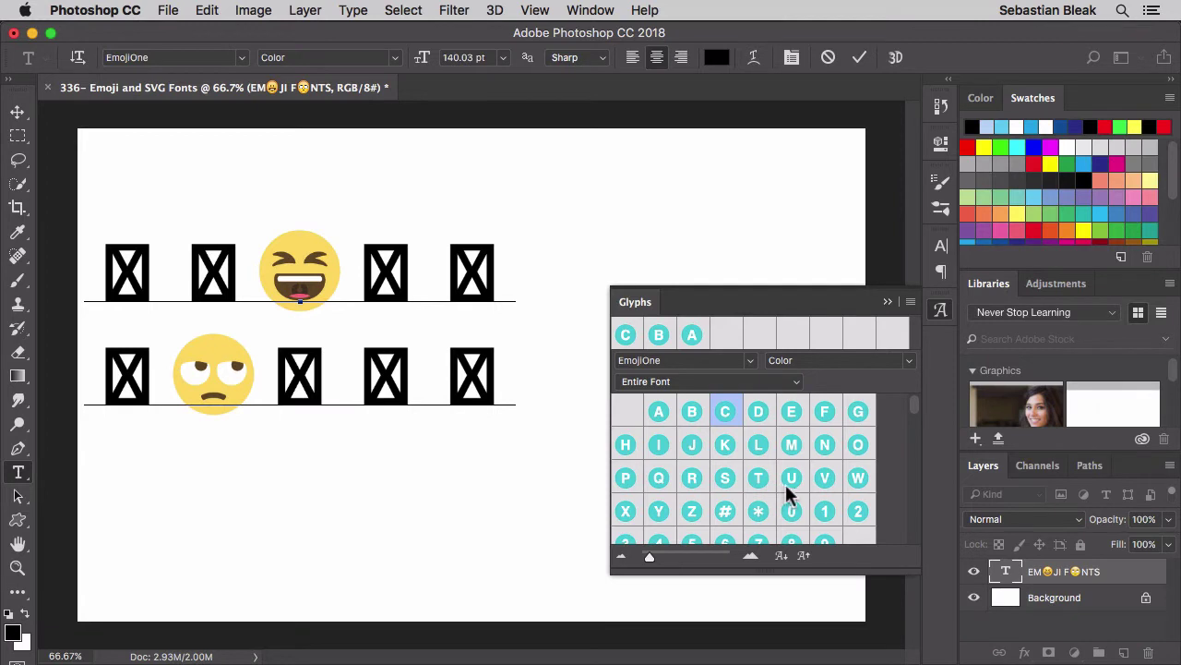
Insert circled U, try S for a US flag, then add G to form the Uganda flag
{"action": "double_click", "coordinate": [790, 477]}
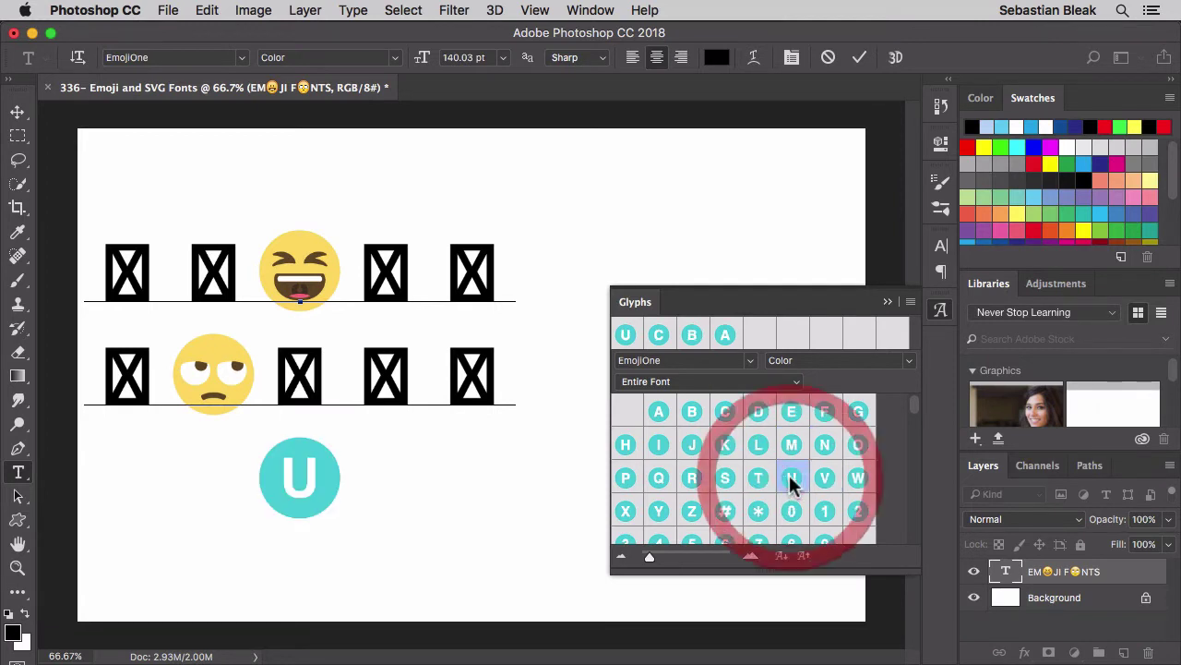
{"action": "double_click", "coordinate": [724, 477]}
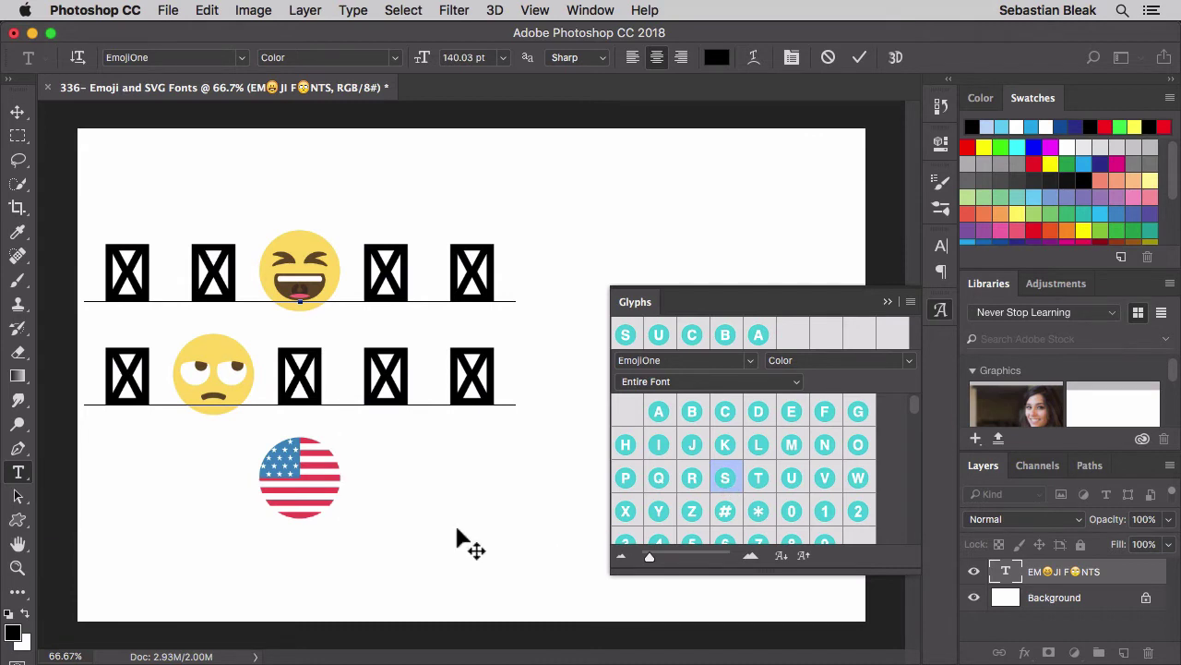
{"action": "key", "text": "BackSpace"}
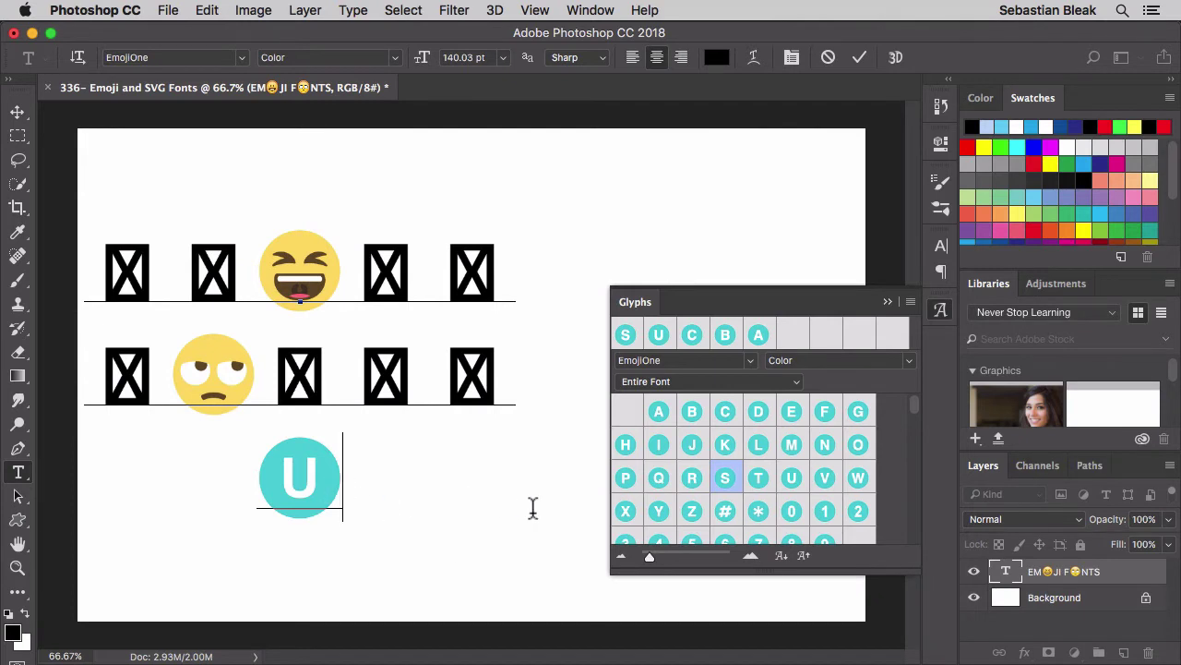
{"action": "double_click", "coordinate": [858, 413]}
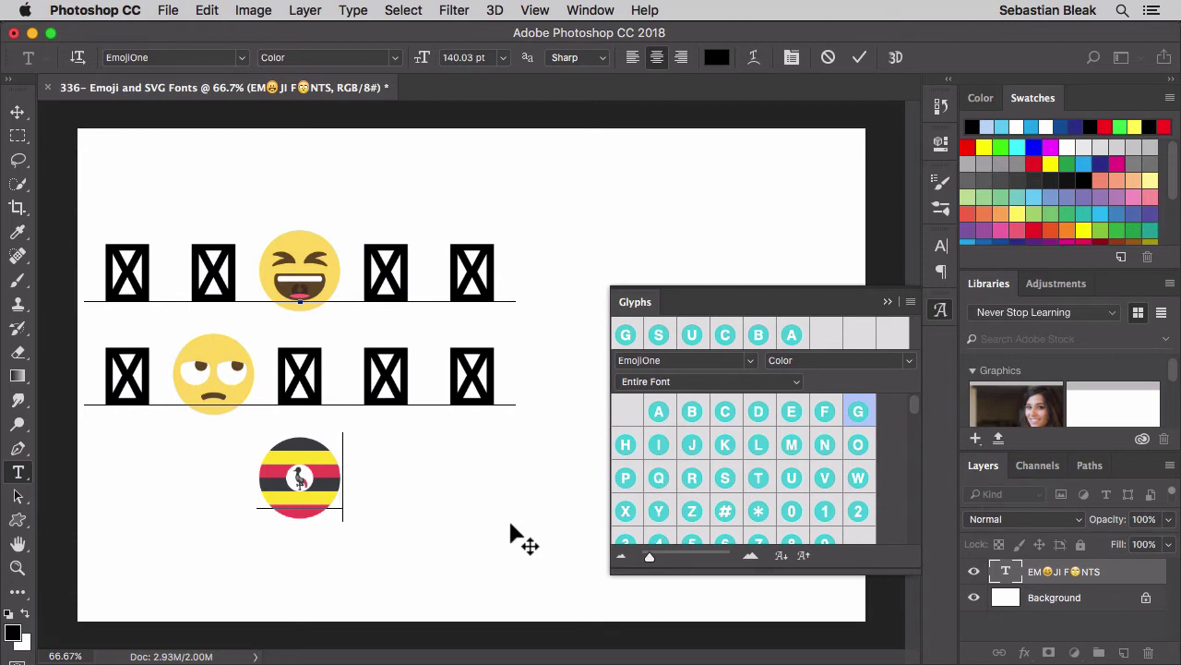
Delete the G and U flag glyphs and insert the sunglasses face emoji instead
{"action": "key", "text": "BackSpace"}
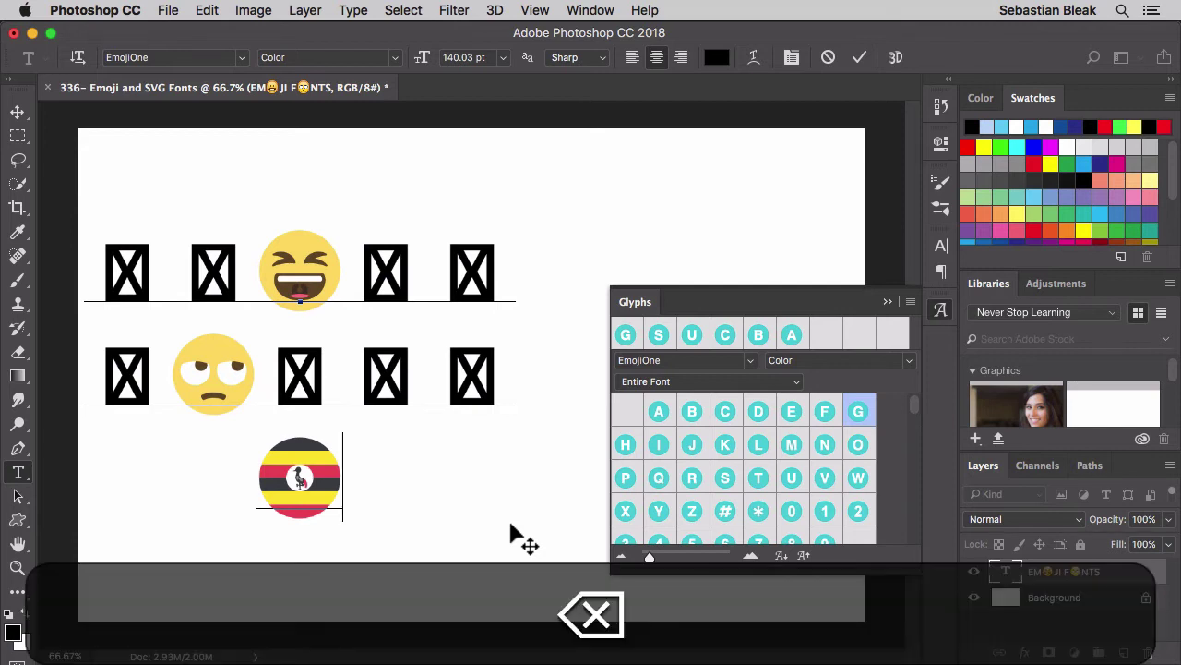
{"action": "key", "text": "BackSpace"}
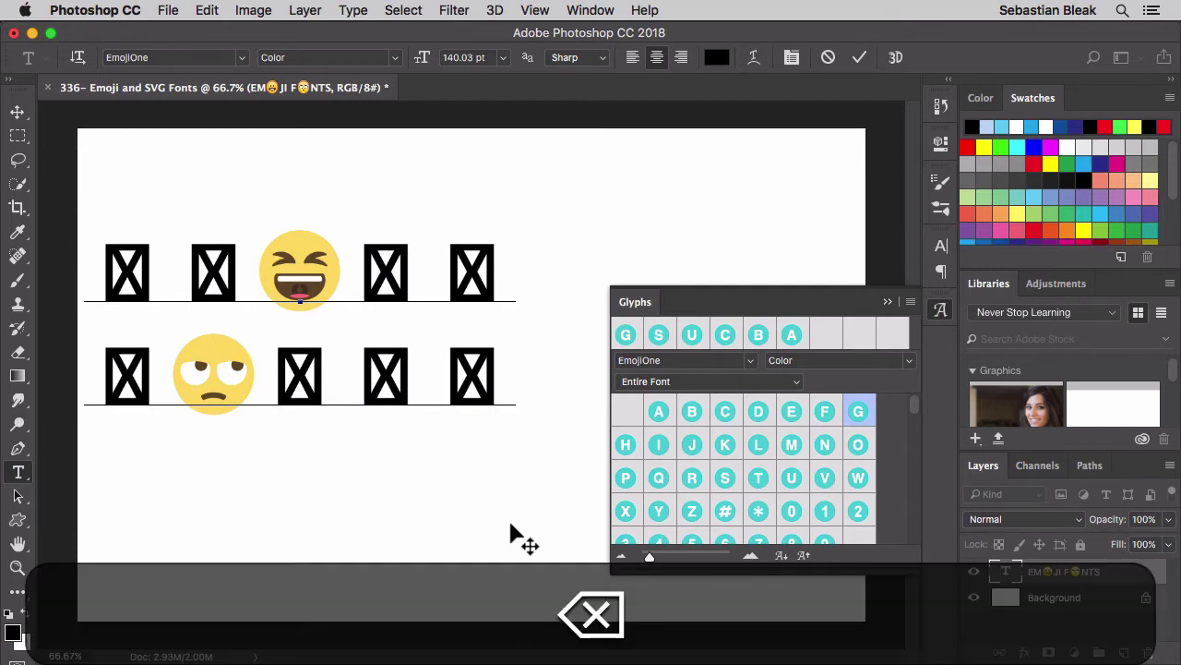
{"action": "scroll", "coordinate": [833, 497], "scroll_direction": "down", "scroll_amount": 2}
{"action": "scroll", "coordinate": [832, 497], "scroll_direction": "down", "scroll_amount": 2}
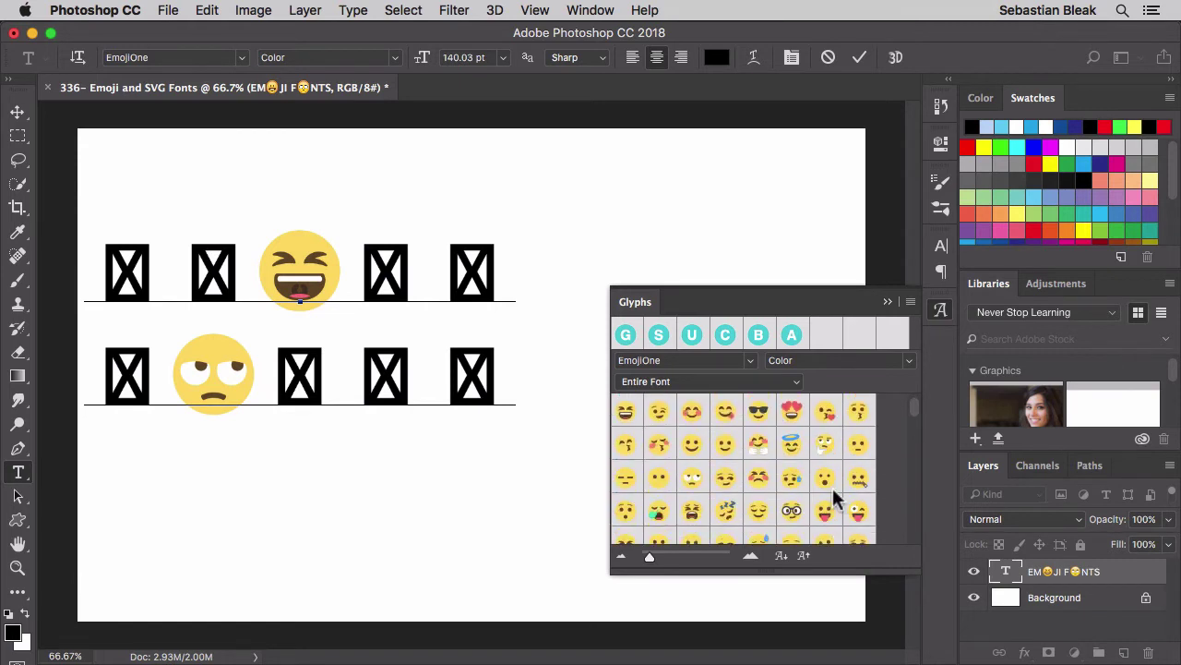
{"action": "scroll", "coordinate": [833, 497], "scroll_direction": "up", "scroll_amount": 1}
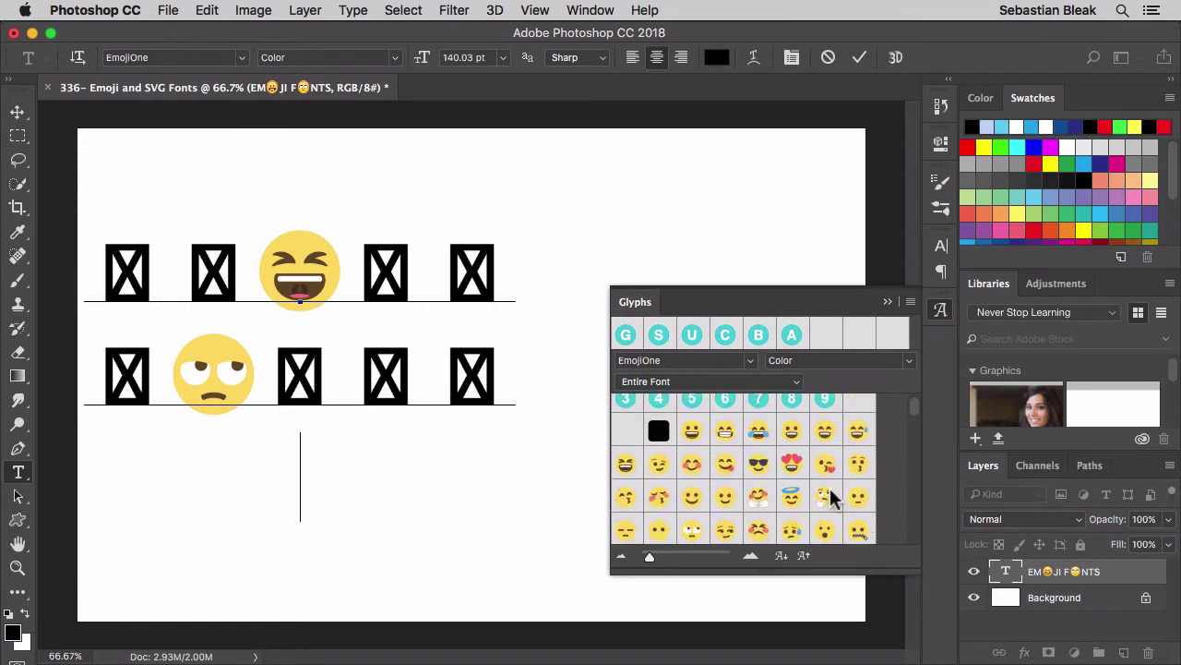
{"action": "double_click", "coordinate": [758, 464]}
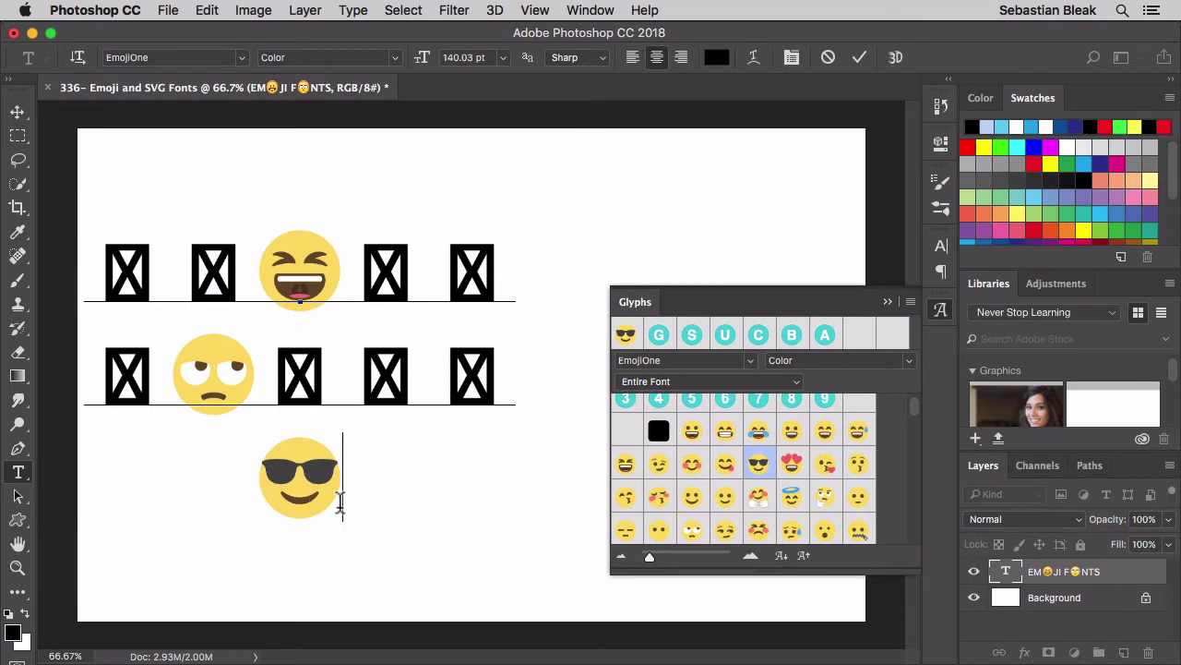
Select and delete all the emoji text, then page the Glyphs panel down to the fruit emojis
{"action": "left_click_drag", "start_coordinate": [334, 478], "coordinate": [85, 268]}
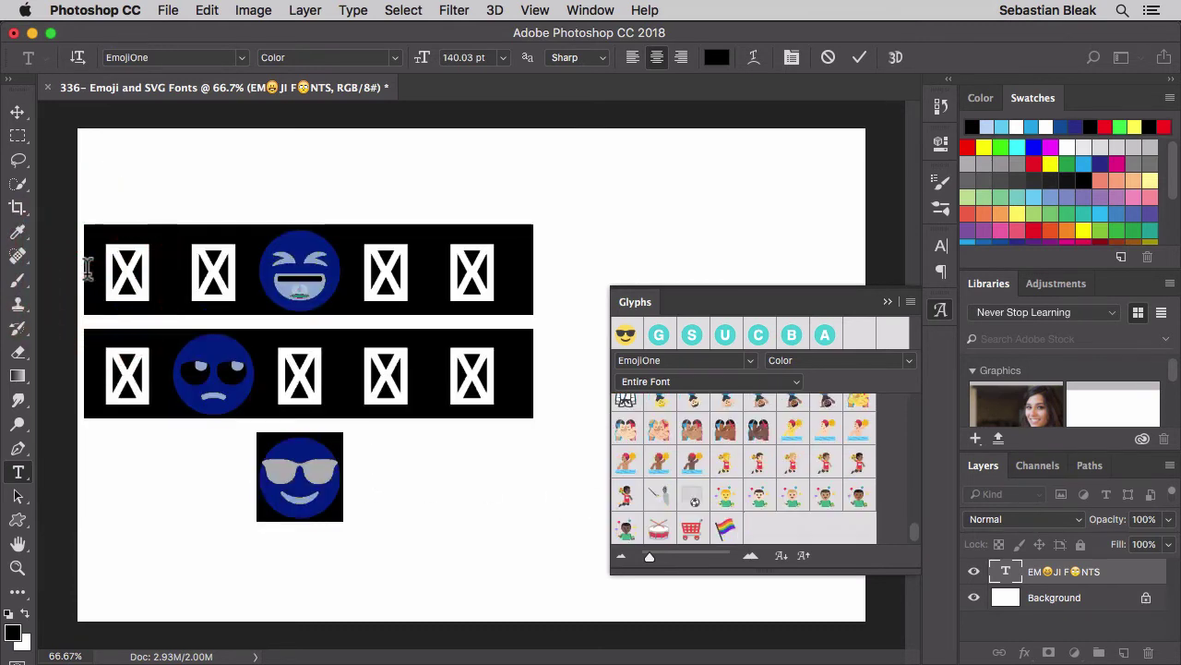
{"action": "key", "text": "BackSpace"}
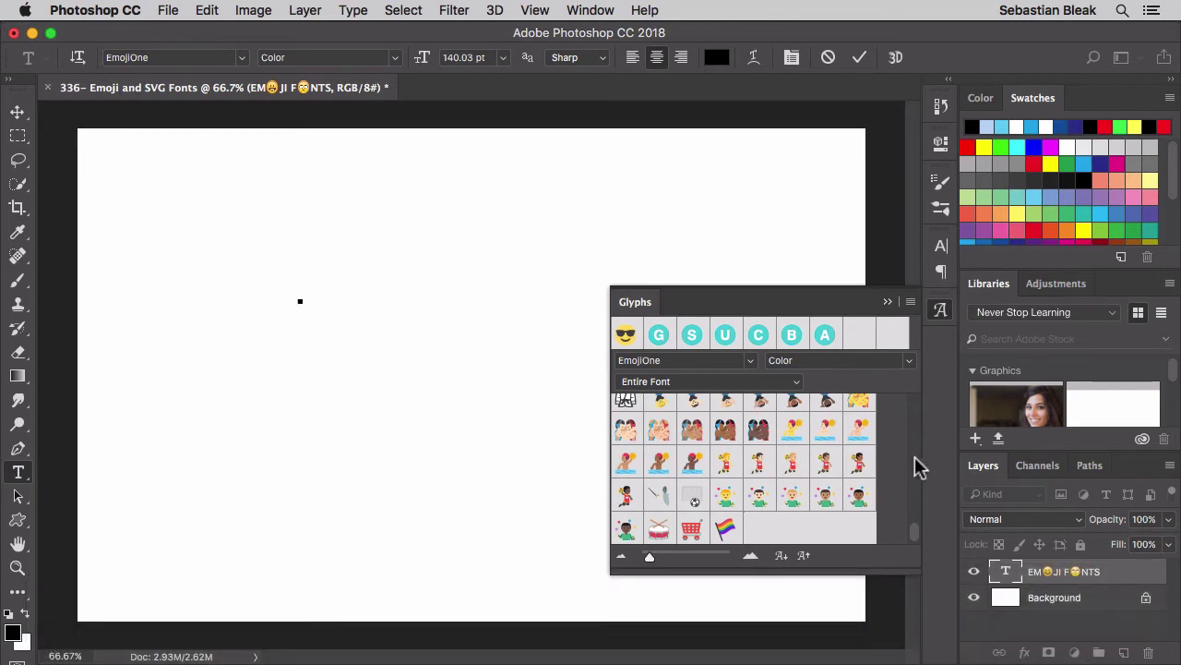
{"action": "left_click", "coordinate": [914, 456]}
{"action": "left_click", "coordinate": [915, 456]}
{"action": "left_click", "coordinate": [914, 456]}
{"action": "left_click", "coordinate": [914, 456]}
{"action": "left_click", "coordinate": [914, 456]}
{"action": "left_click", "coordinate": [915, 456]}
{"action": "left_click", "coordinate": [914, 458]}
{"action": "left_click", "coordinate": [915, 466]}
{"action": "left_click", "coordinate": [915, 477]}
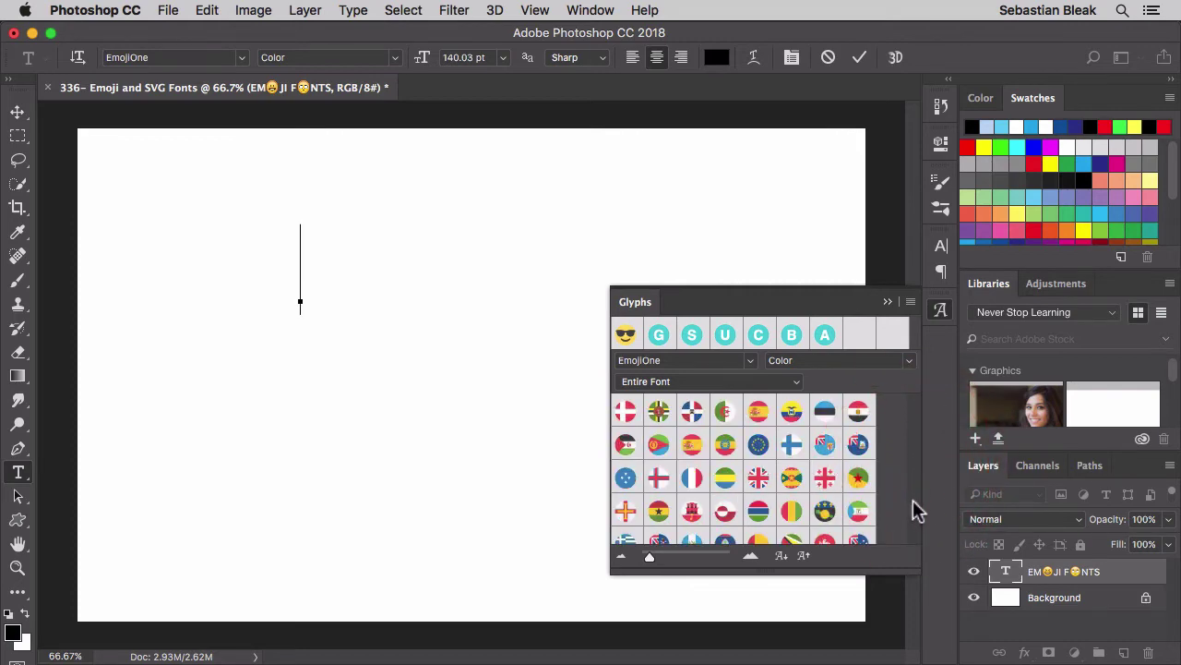
{"action": "left_click", "coordinate": [914, 510]}
{"action": "left_click", "coordinate": [914, 503]}
{"action": "left_click", "coordinate": [915, 495]}
{"action": "left_click", "coordinate": [918, 483]}
{"action": "left_click", "coordinate": [908, 454]}
{"action": "left_click", "coordinate": [910, 444]}
{"action": "left_click", "coordinate": [909, 450]}
{"action": "left_click", "coordinate": [909, 452]}
{"action": "left_click", "coordinate": [908, 459]}
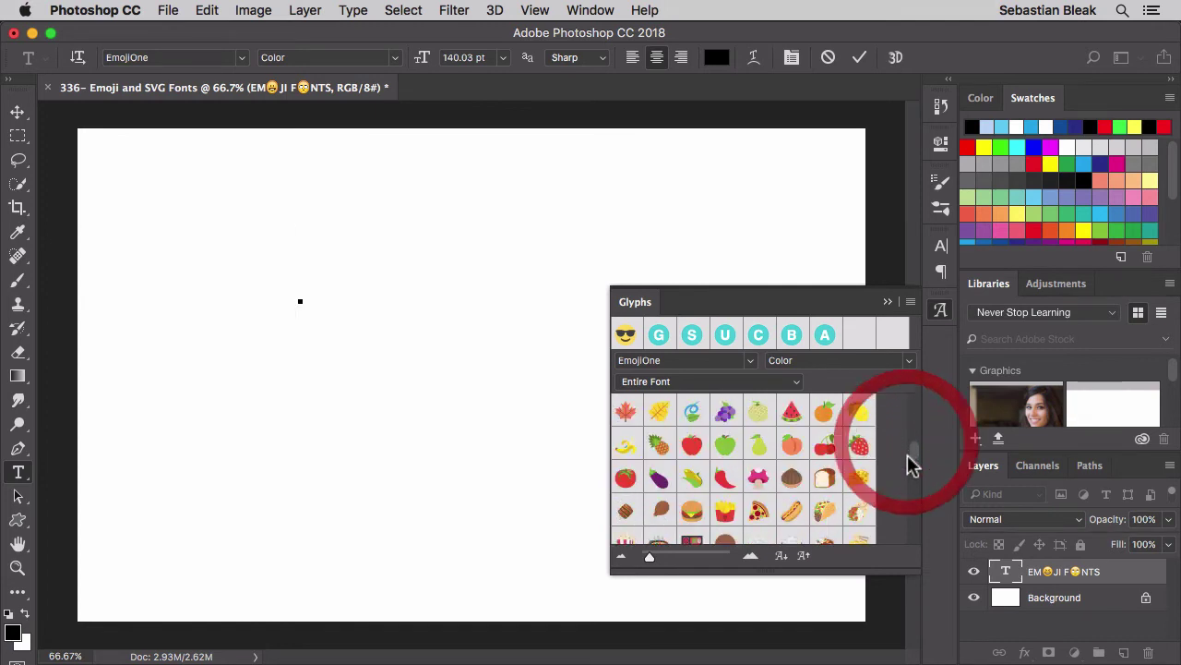
Insert the red apple emoji and scale it up to about 571.61 pt
{"action": "double_click", "coordinate": [694, 449]}
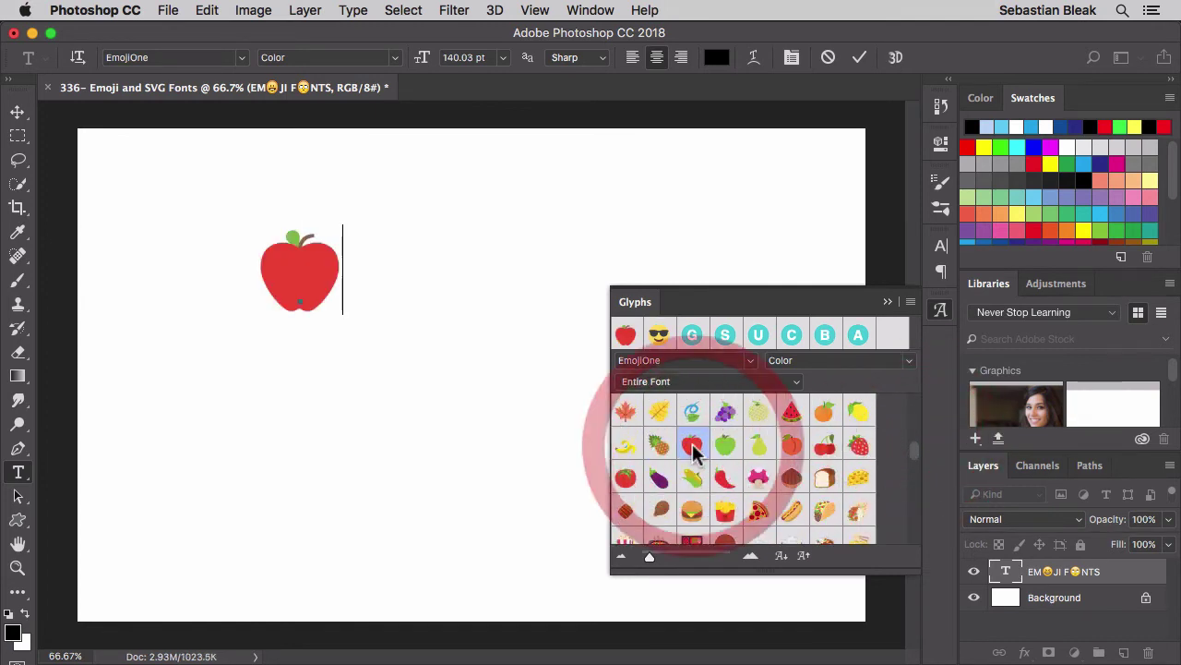
{"action": "key", "text": "super+Return"}
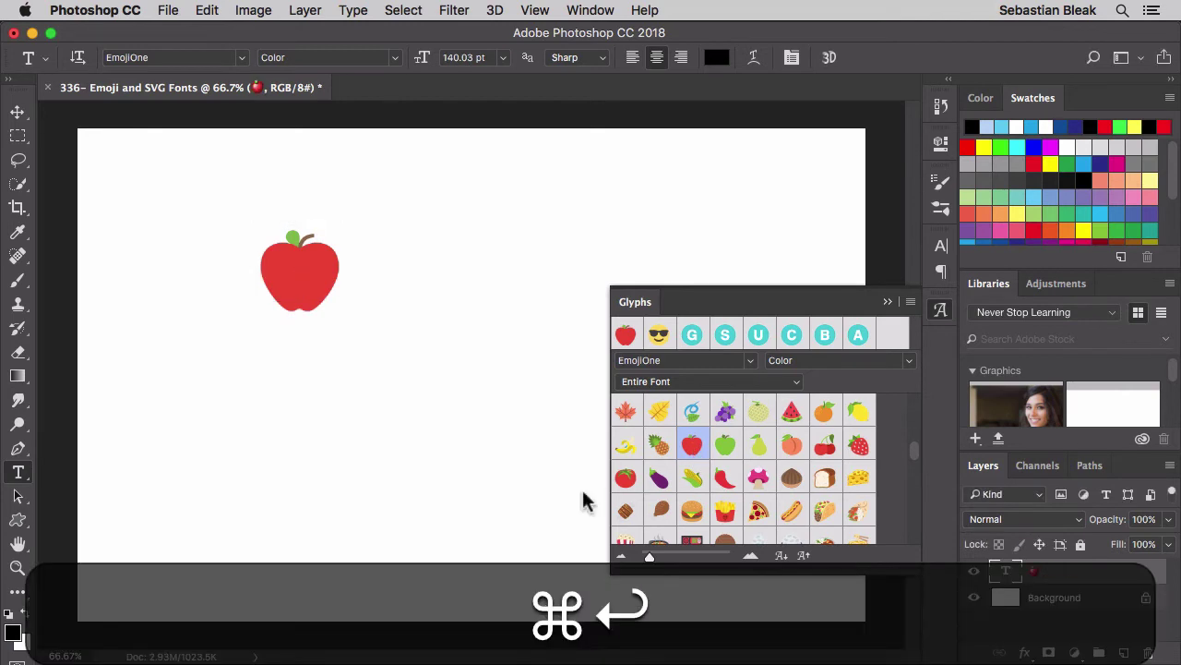
{"action": "key", "text": "super+t"}
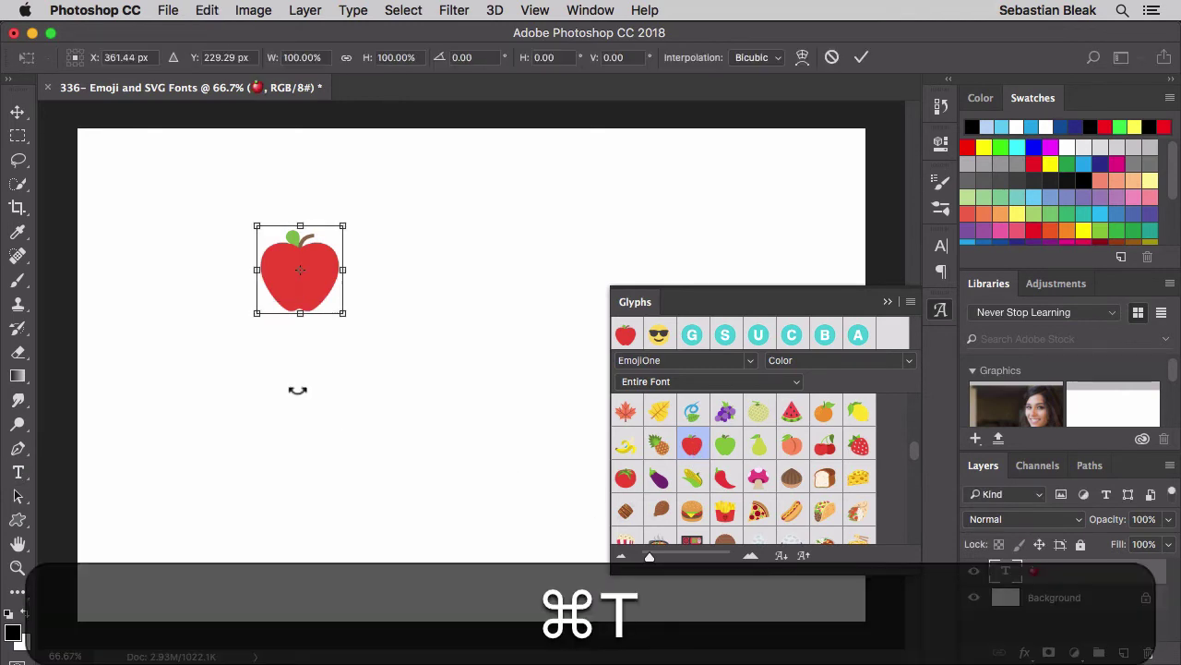
{"action": "left_click_drag", "start_coordinate": [343, 314], "coordinate": [513, 468]}
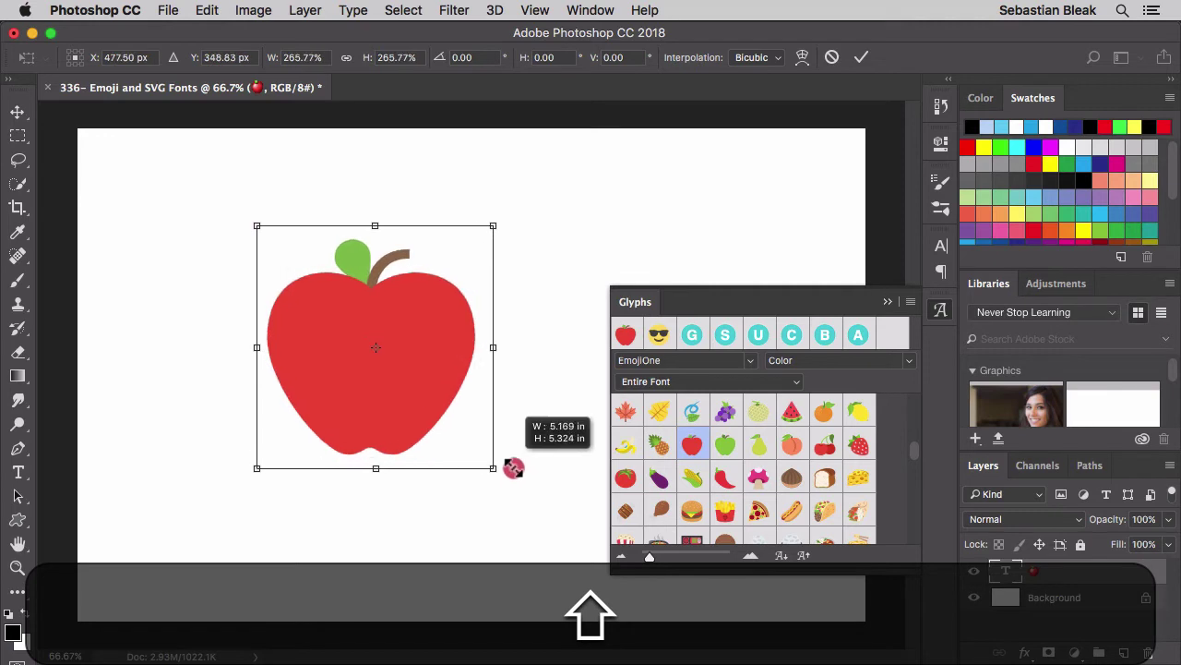
{"action": "left_click_drag", "start_coordinate": [256, 468], "coordinate": [134, 489]}
{"action": "left_click_drag", "start_coordinate": [500, 226], "coordinate": [535, 191]}
{"action": "key", "text": "super+Return"}
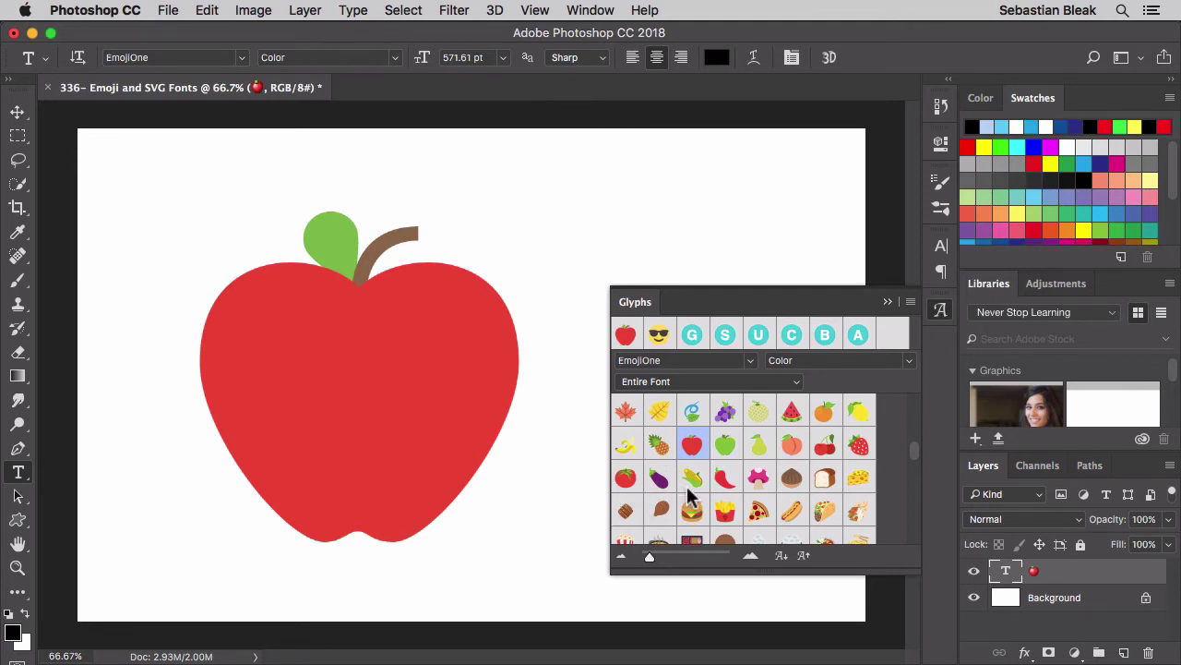
{"action": "left_click", "coordinate": [625, 557]}
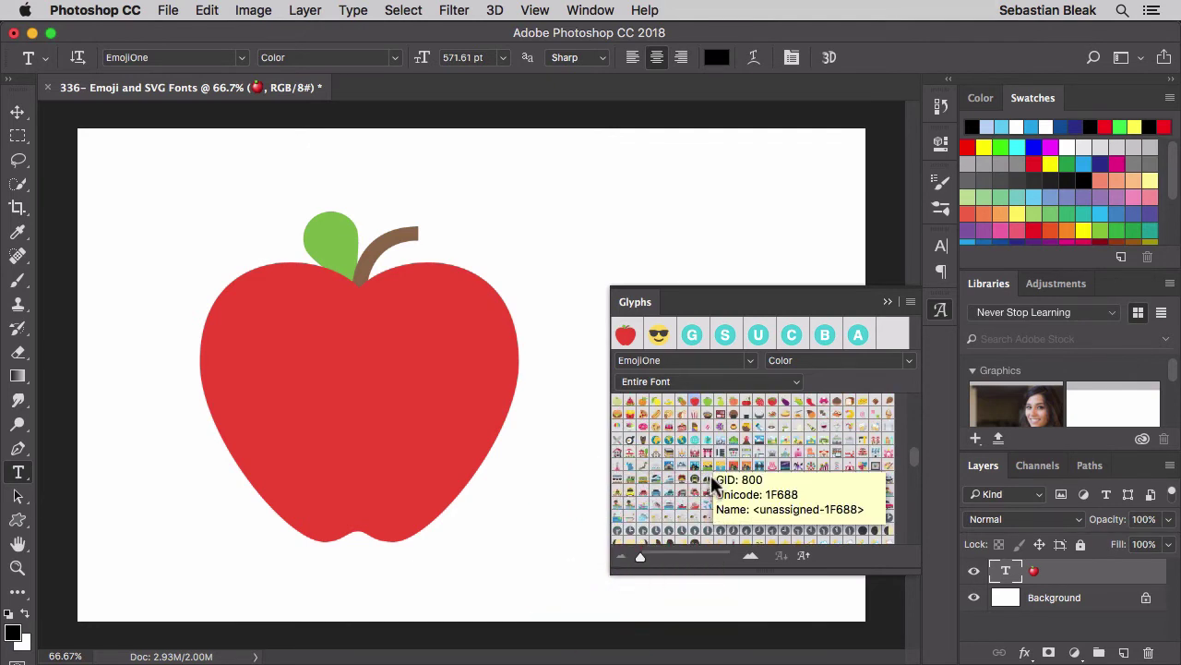
{"action": "left_click", "coordinate": [749, 556]}
{"action": "left_click", "coordinate": [750, 556]}
{"action": "left_click", "coordinate": [750, 556]}
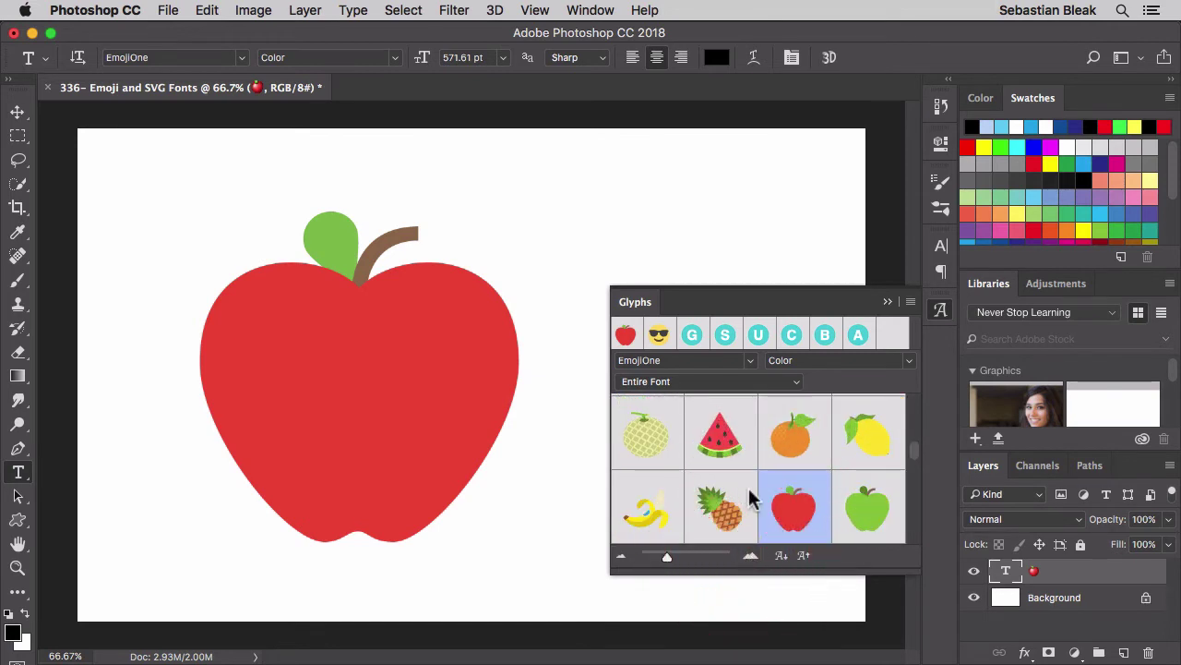
{"action": "left_click", "coordinate": [622, 556]}
{"action": "left_click", "coordinate": [622, 555]}
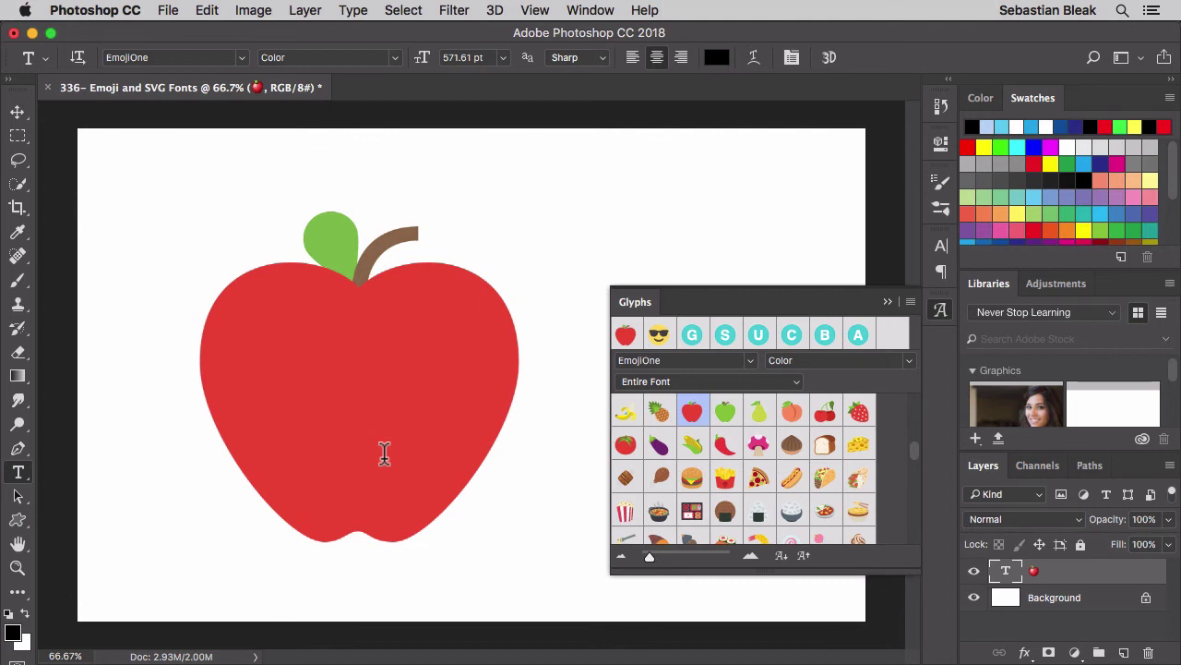
Delete the apple layer and type NSL in Helvetica Regular on a new text line
{"action": "key", "text": "BackSpace"}
{"action": "key", "text": "t"}
{"action": "left_click", "coordinate": [353, 450]}
{"action": "left_click", "coordinate": [203, 295]}
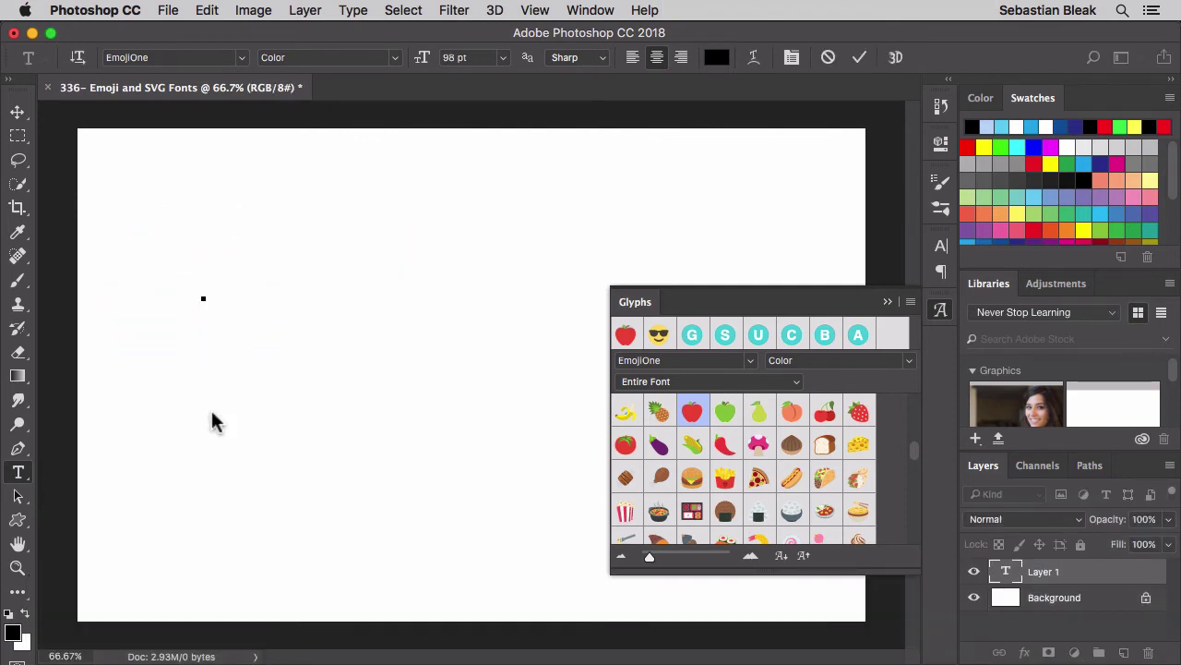
{"action": "type", "text": "NSL"}
{"action": "key", "text": "shift+super"}
{"action": "key", "text": "super+Return"}
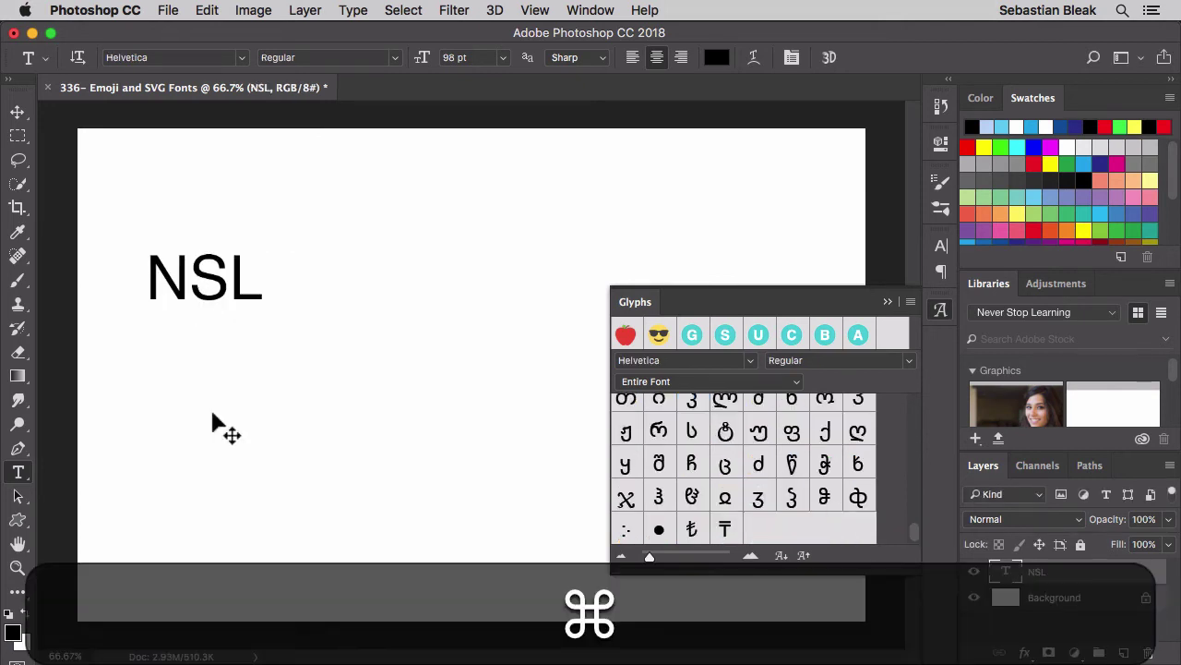
Scale the NSL text up proportionally to about 347.68 pt
{"action": "key", "text": "super+t"}
{"action": "left_click_drag", "start_coordinate": [260, 326], "coordinate": [551, 547]}
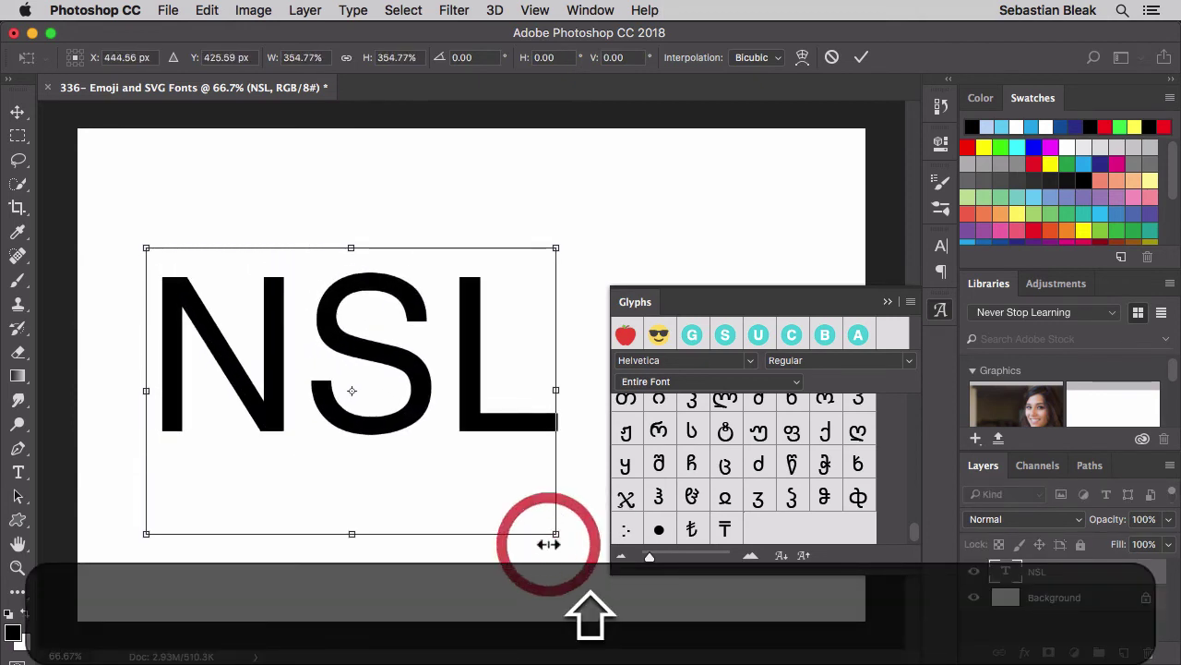
{"action": "key", "text": "shift+super+Return"}
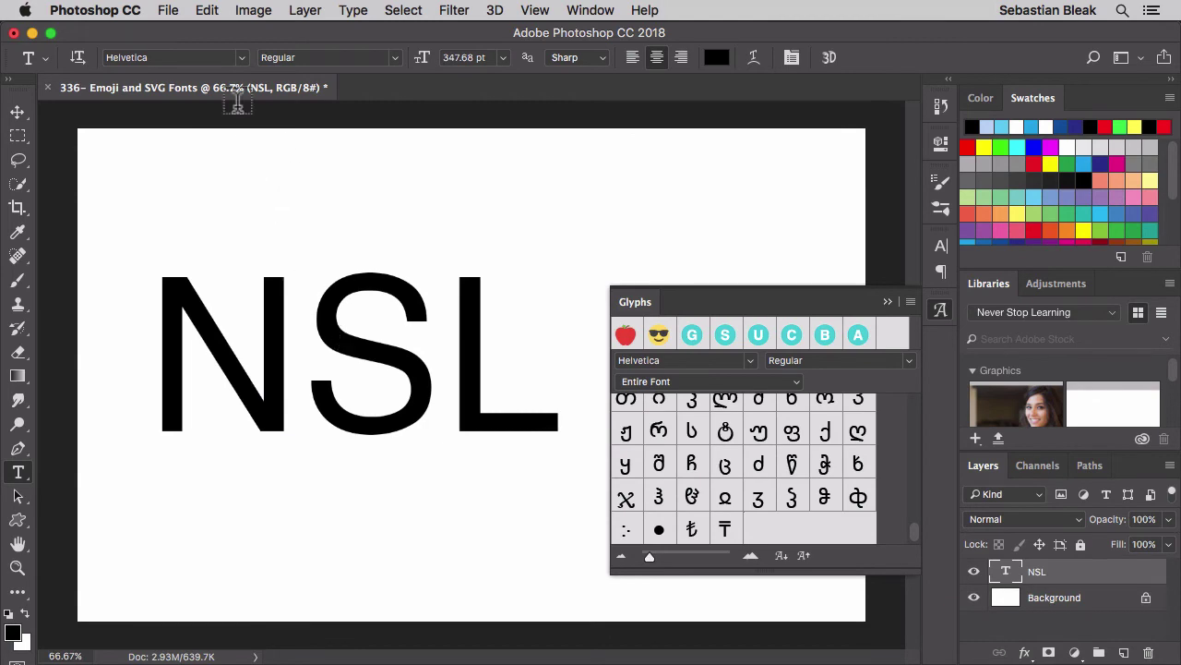
Search the font list for 'traj' and apply Trajan Color Concept to NSL
{"action": "left_click", "coordinate": [190, 57]}
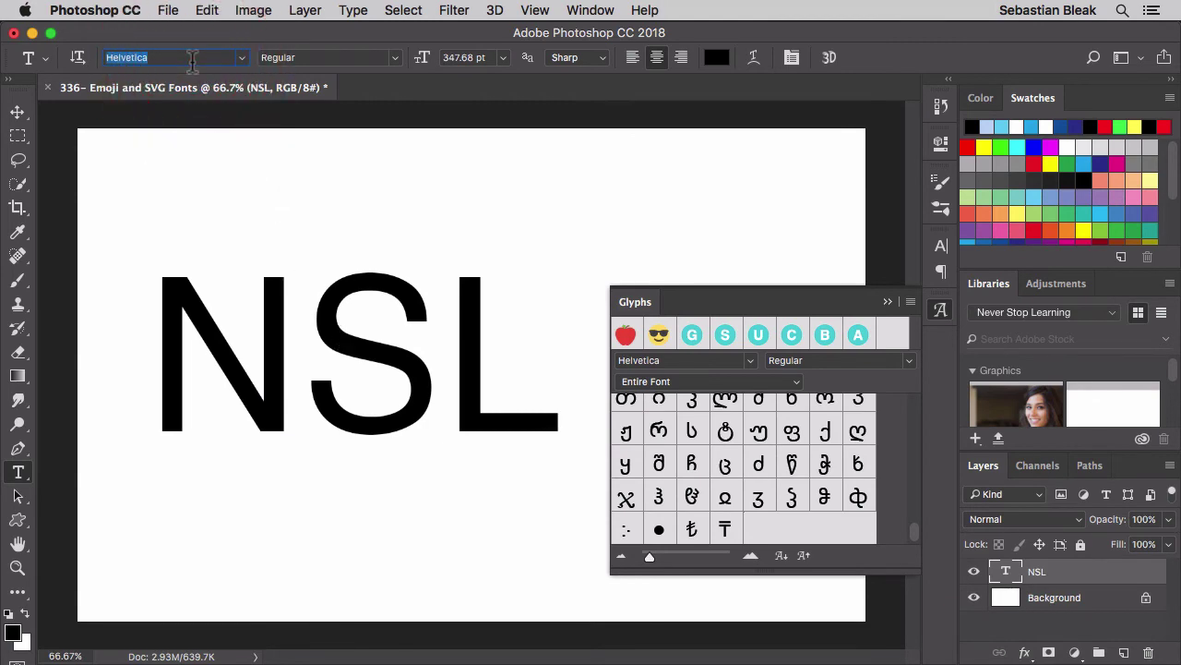
{"action": "type", "text": "traj"}
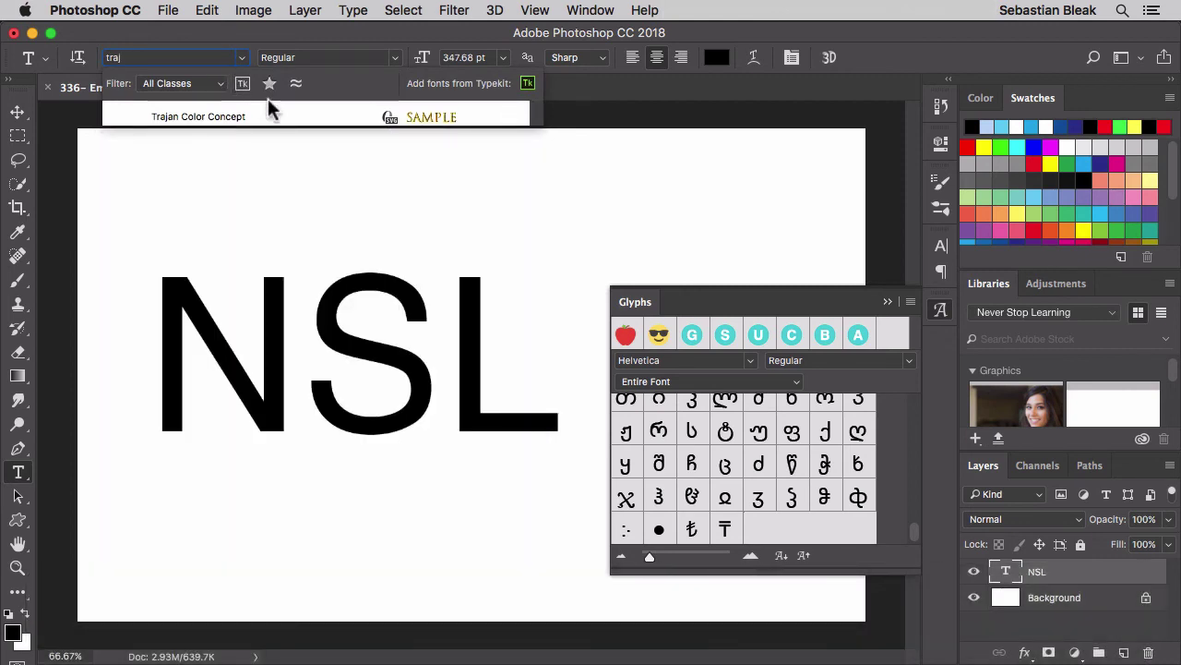
{"action": "left_click", "coordinate": [271, 111]}
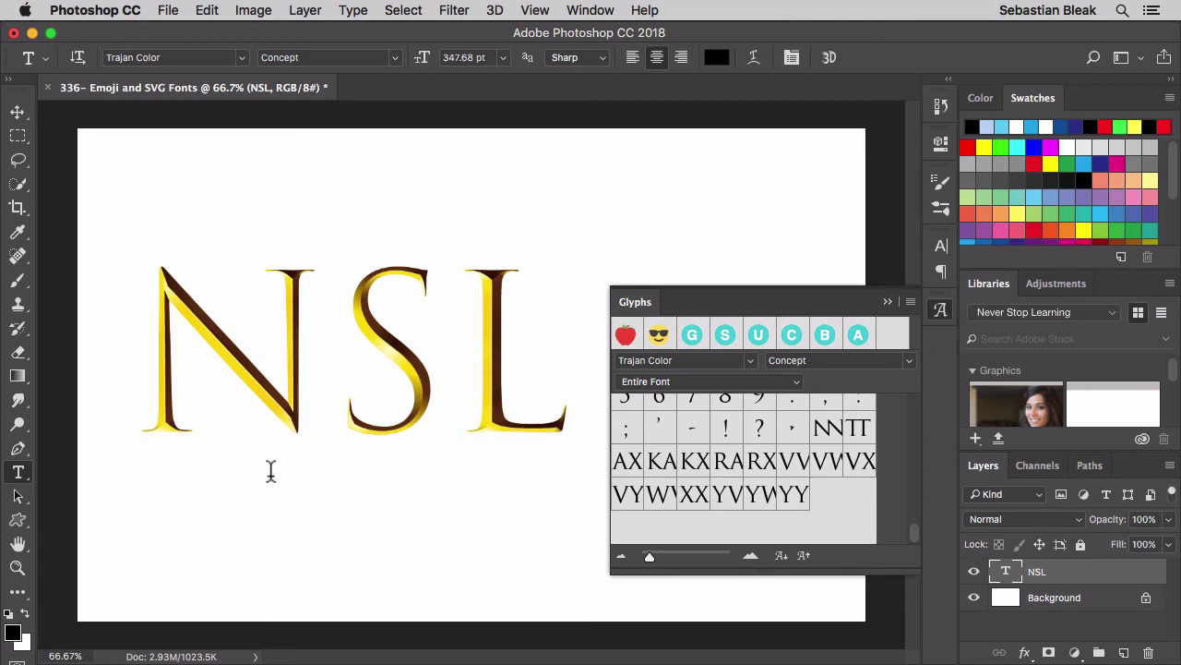
Replace the S with a blue alternate and the L with a red alternate, then commit the text
{"action": "left_click_drag", "start_coordinate": [351, 349], "coordinate": [424, 355]}
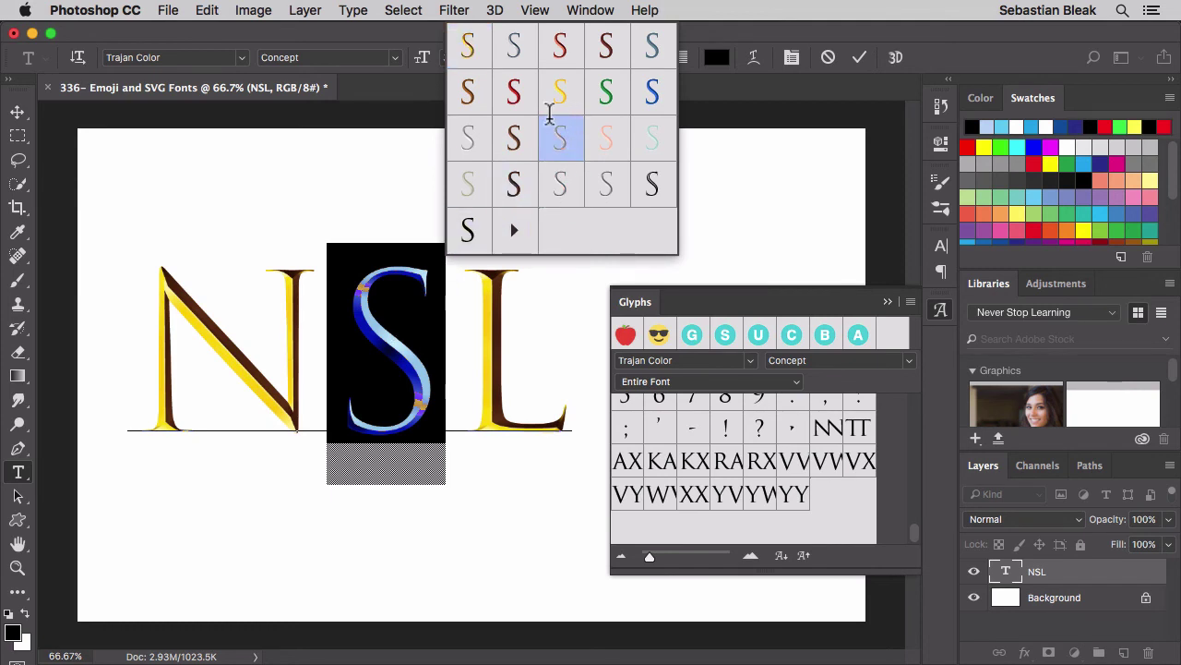
{"action": "left_click", "coordinate": [651, 93]}
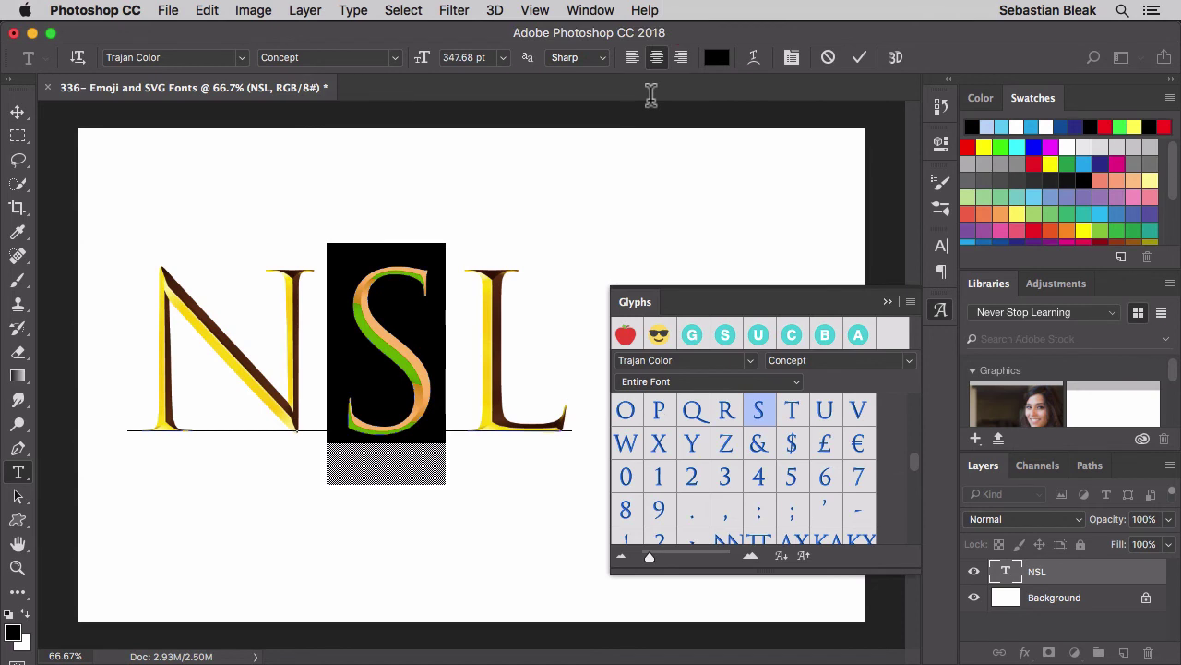
{"action": "left_click", "coordinate": [469, 350]}
{"action": "left_click_drag", "start_coordinate": [468, 351], "coordinate": [530, 361]}
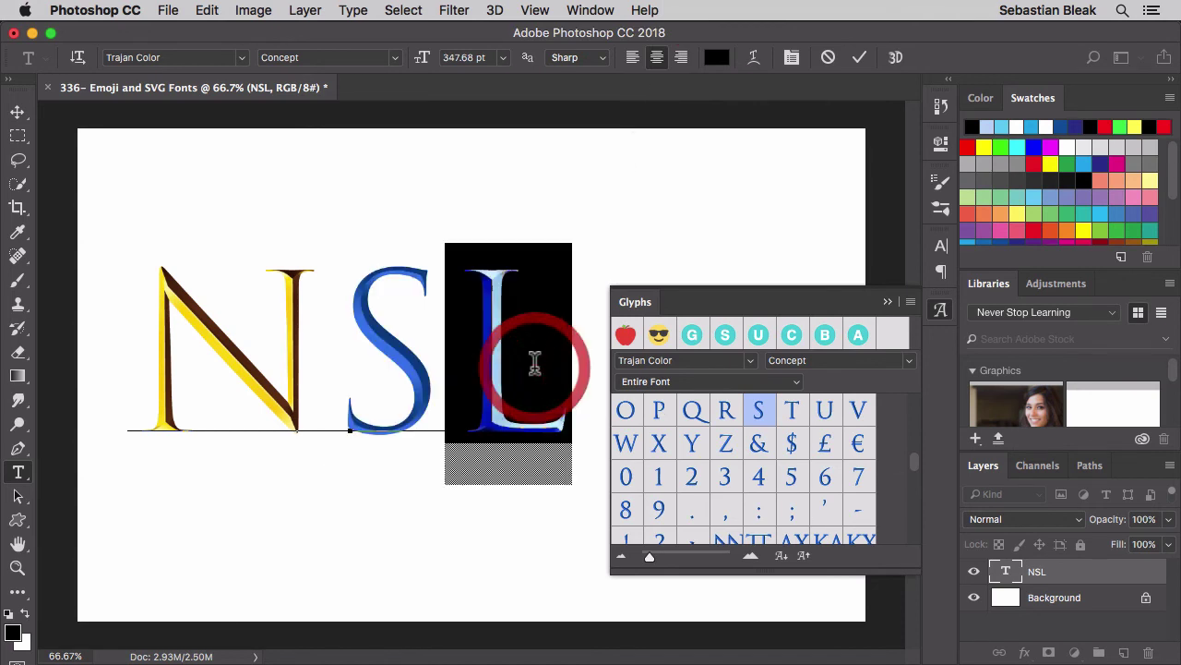
{"action": "left_click", "coordinate": [646, 96]}
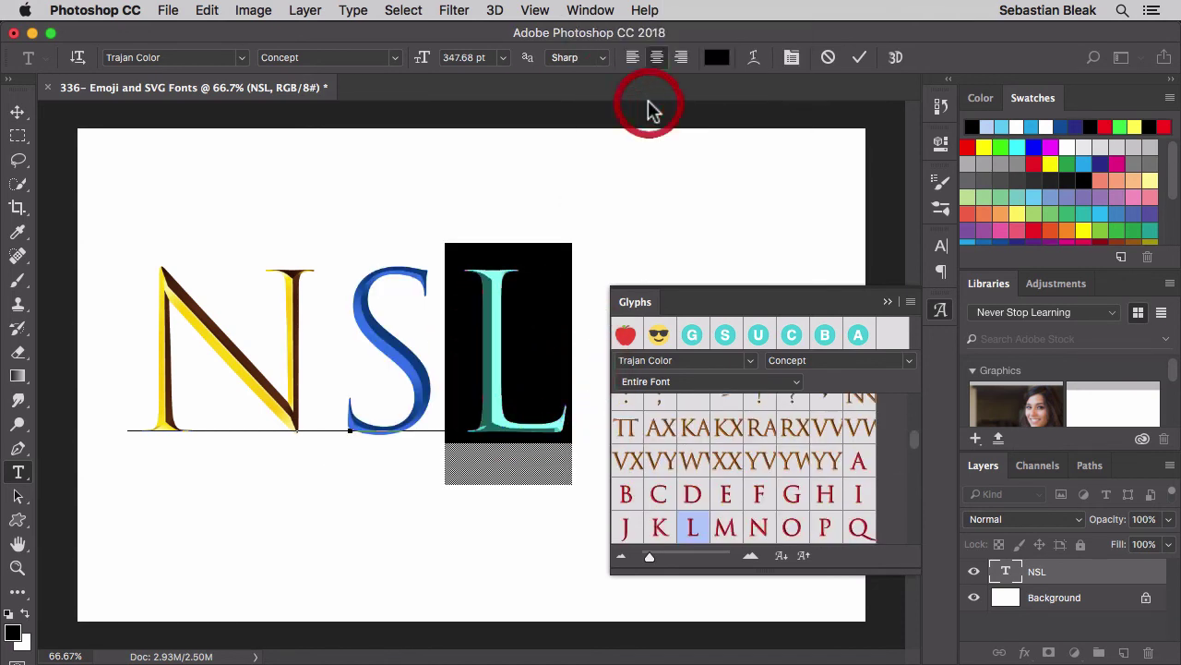
{"action": "key", "text": "super+Return"}
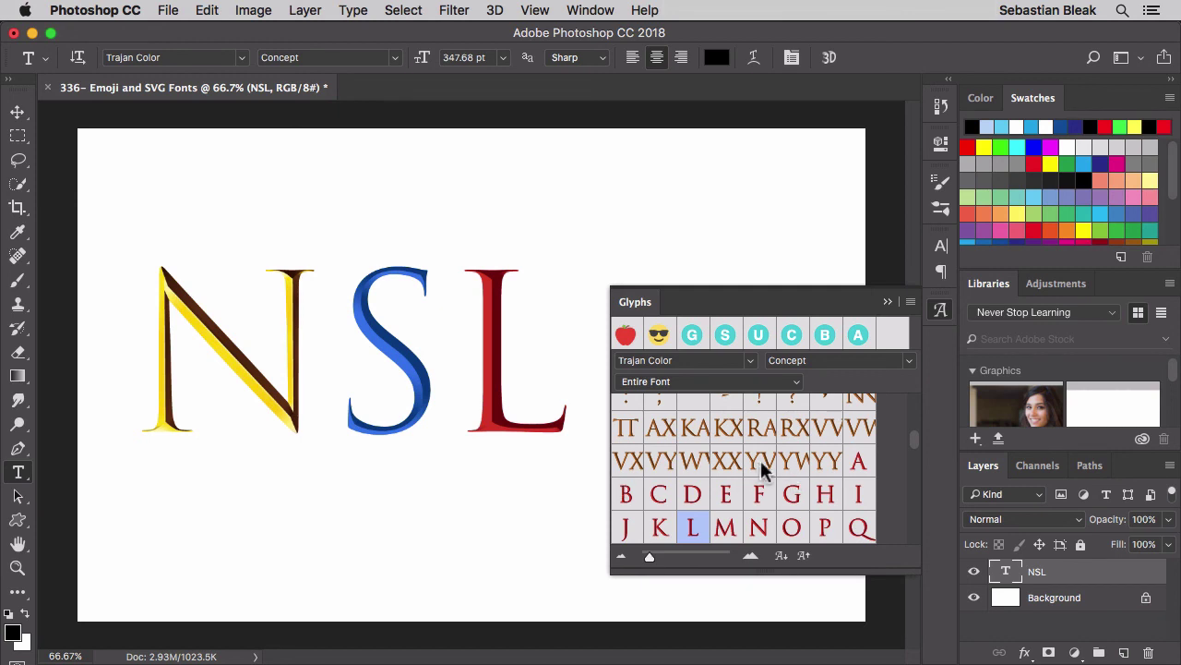
Switch the Glyphs panel to small previews and drag its corner down to show more alternates
{"action": "left_click", "coordinate": [620, 558]}
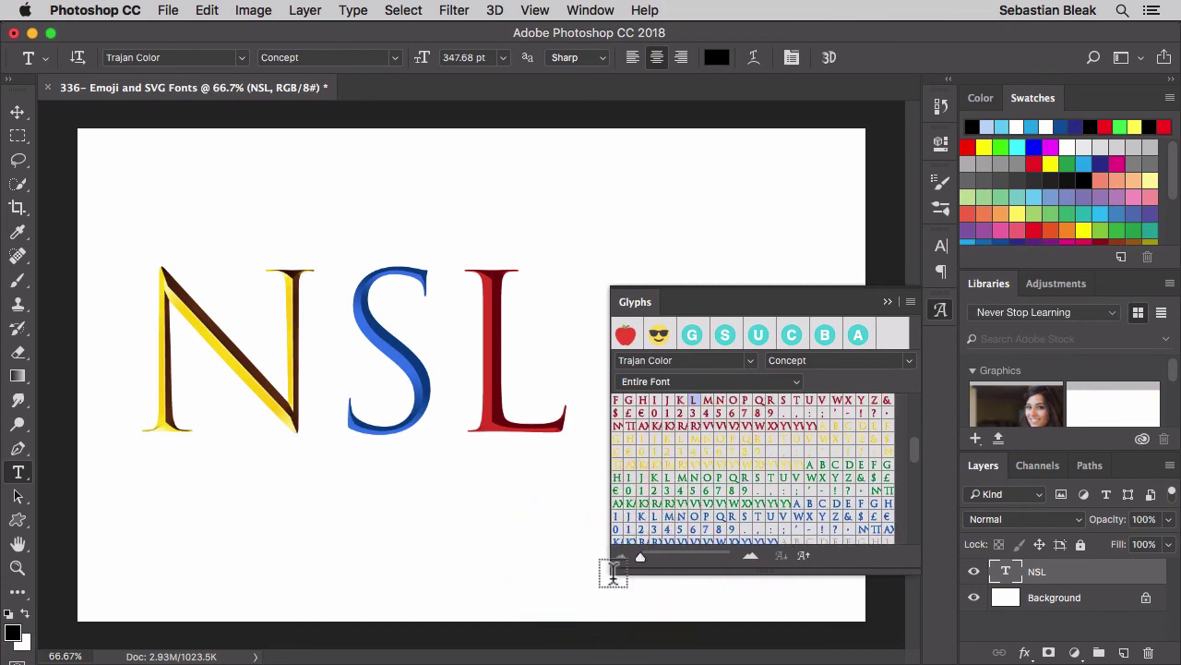
{"action": "left_click_drag", "start_coordinate": [612, 570], "coordinate": [613, 610]}
{"action": "left_click", "coordinate": [460, 620]}
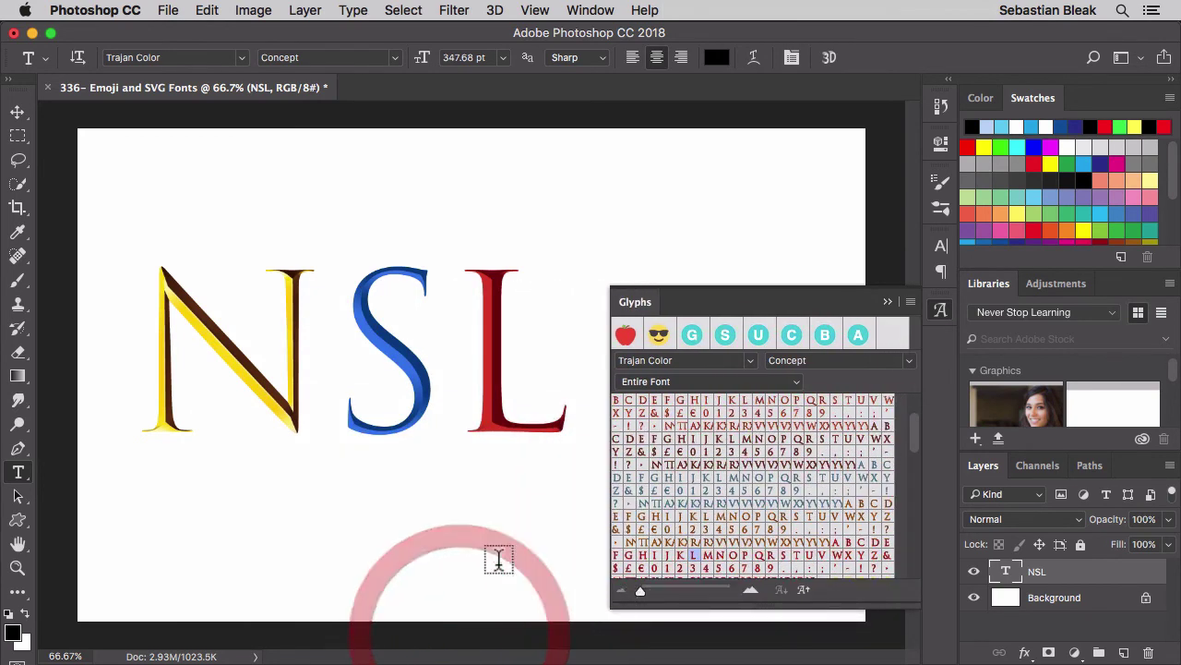